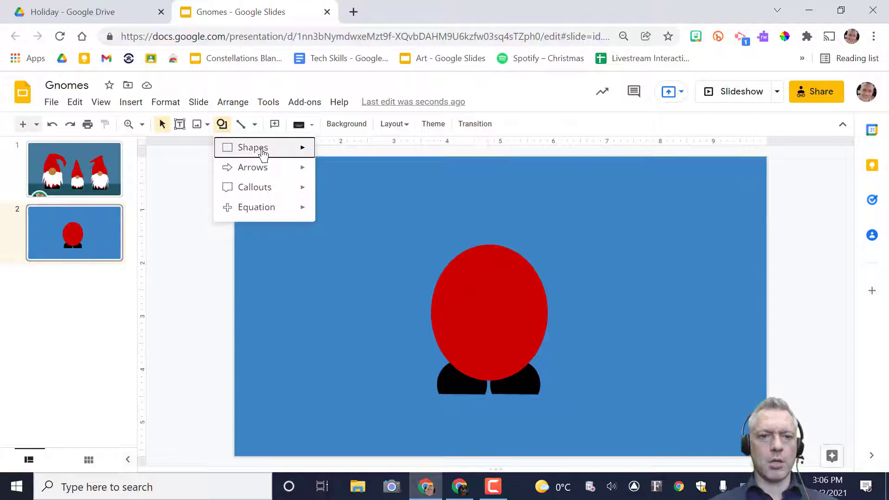
Insert a default-size circle on the gnome's red oval body.
mouse_move(280, 156)
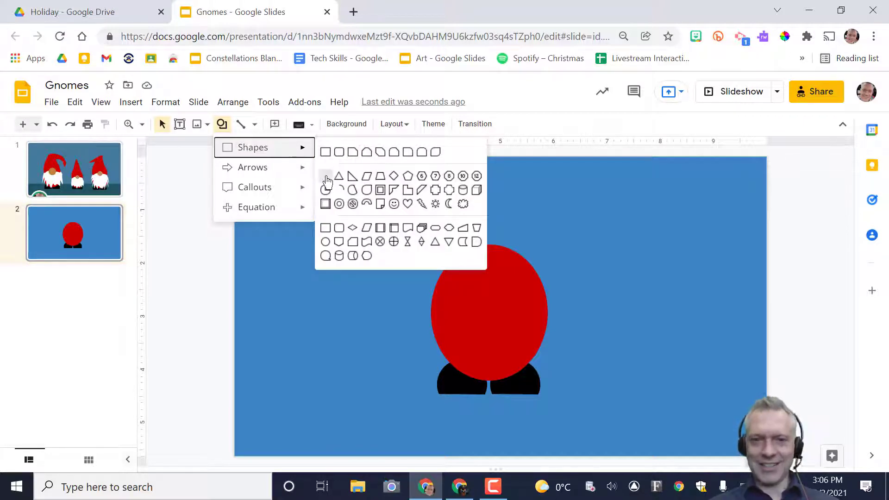
left_click(326, 178)
left_click(482, 286)
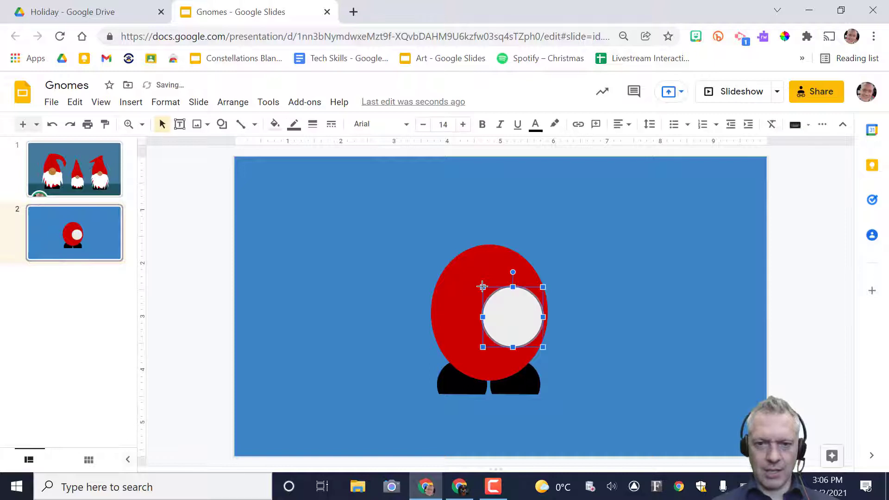
Move the circle up and left until it is centred at the top of the red body.
key("Left")
key("Left")
key("Up")
key("Up")
key("Up")
key("Up")
key("Left")
key("Left")
key("Up")
key("Left")
key("Up")
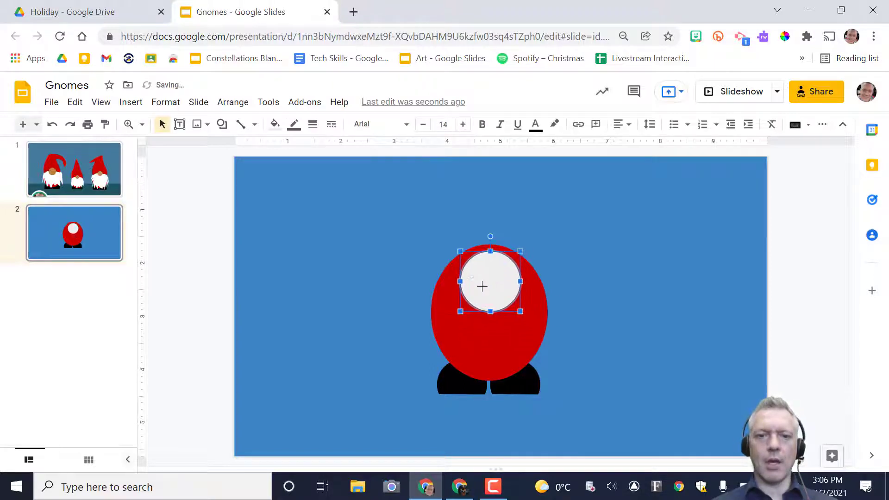
key("Up")
key("Up")
key("Left")
key("Up")
key("Up")
key("Right")
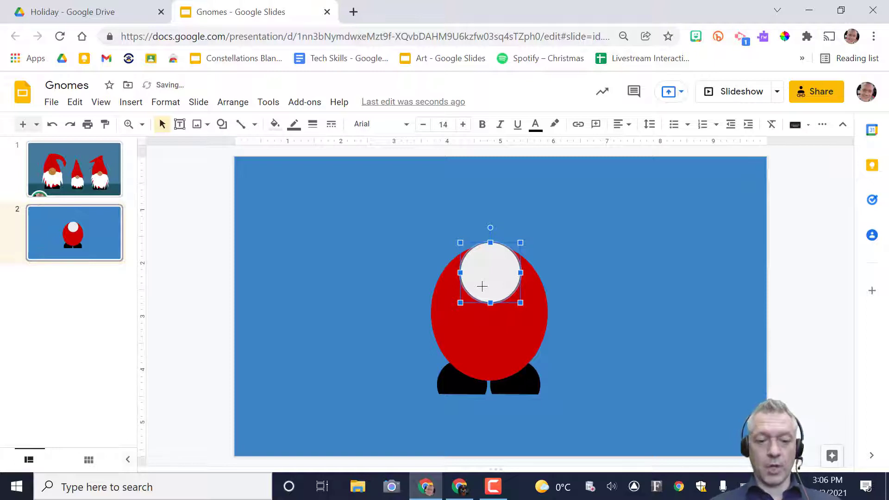
Shrink the circle by three size steps so it fits as a nose inside the red body, and deselect it.
key("ctrl+alt+j")
key("ctrl+alt+j")
key("ctrl+alt+j")
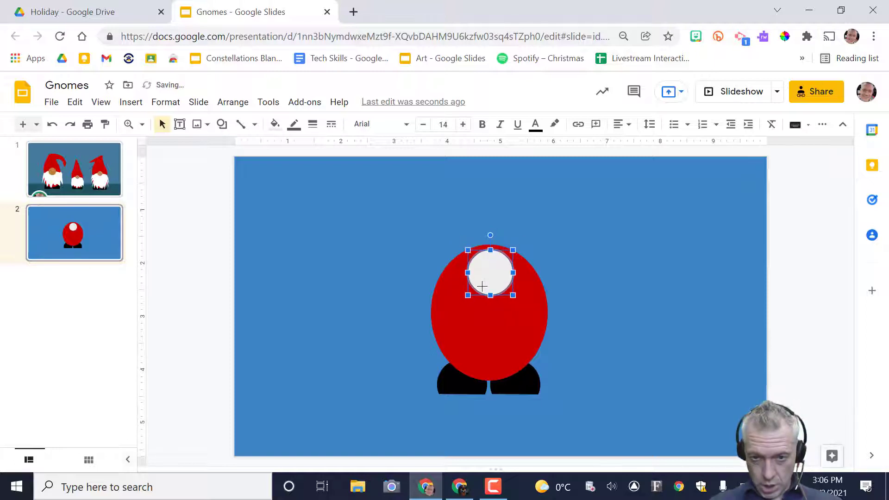
left_click(573, 310)
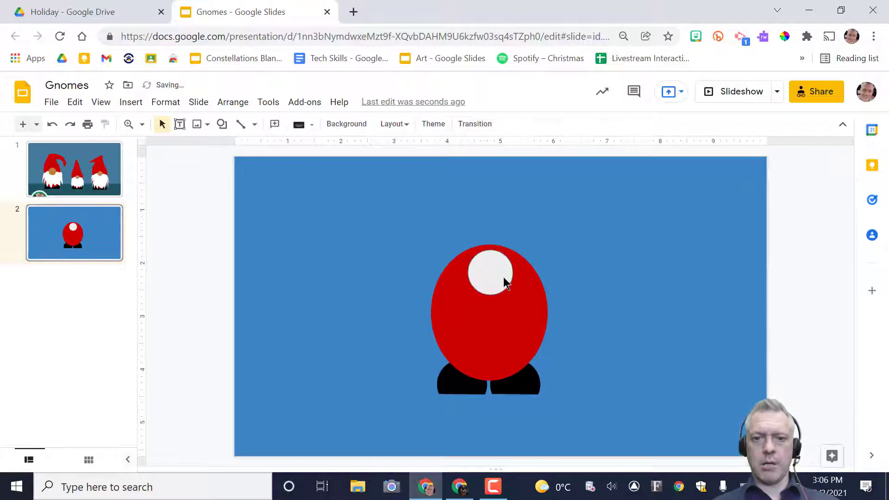
Make the nose circle's border transparent.
left_click(505, 282)
left_click(293, 126)
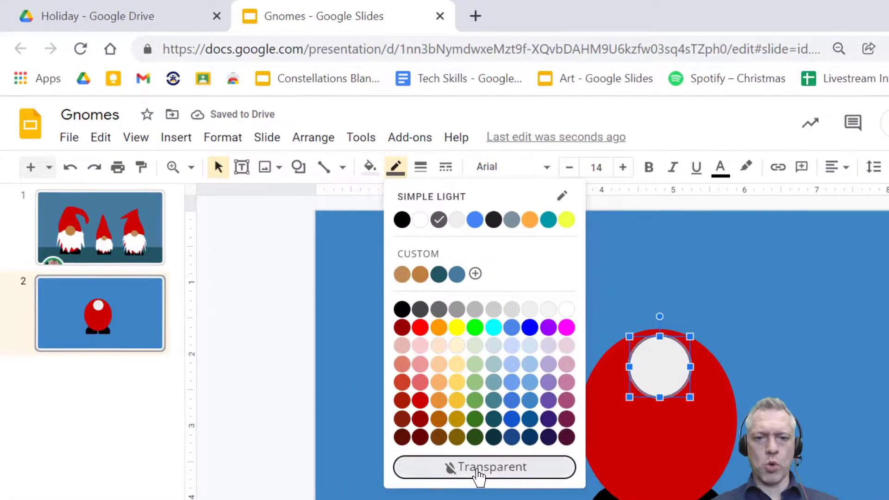
left_click(358, 348)
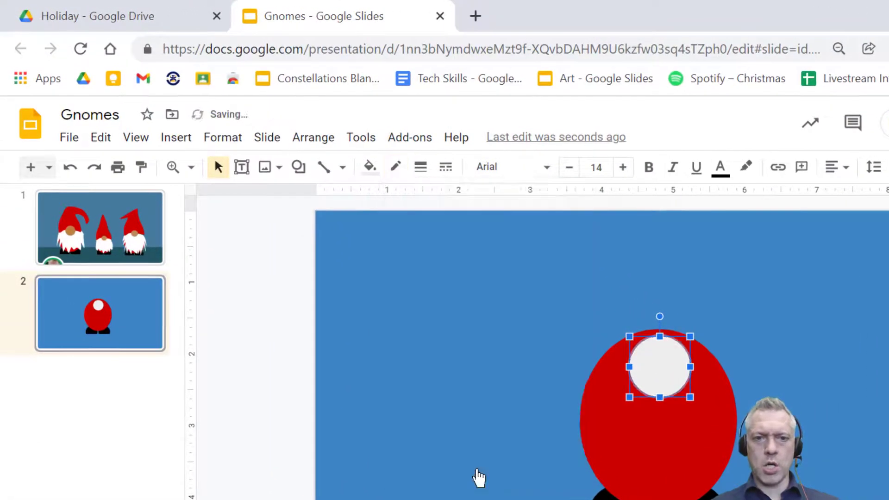
Fill the nose circle with the custom light orange #e49849, fully opaque.
left_click(368, 167)
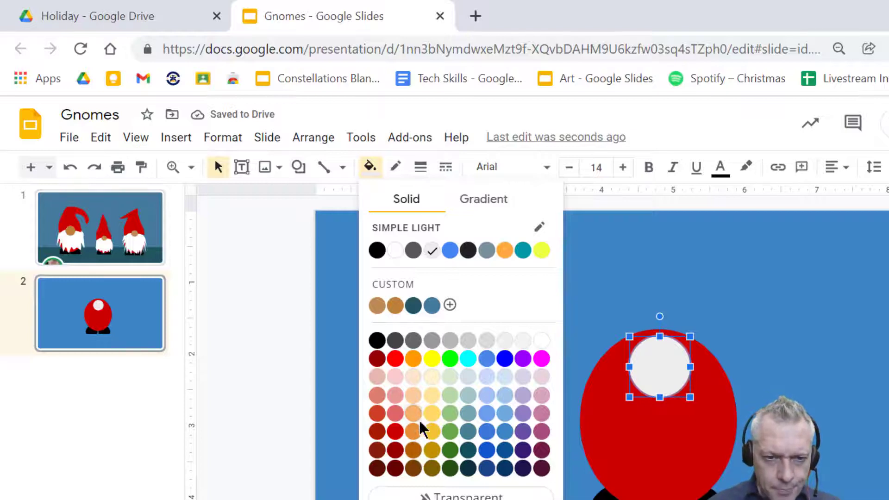
left_click(413, 449)
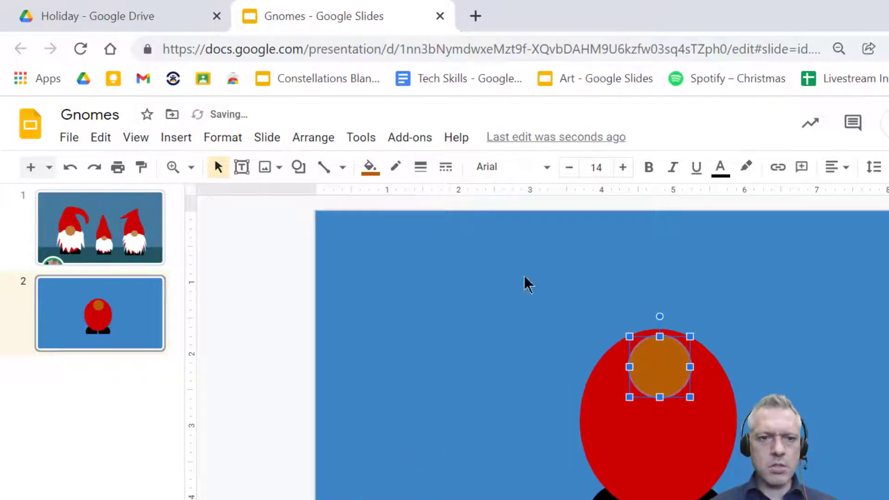
left_click(369, 167)
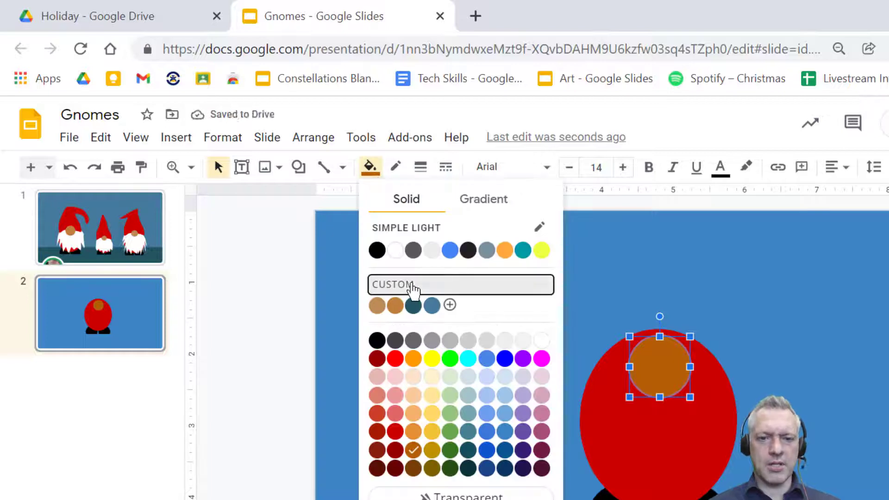
left_click(414, 289)
mouse_move(675, 293)
left_mouse_down()
mouse_move(651, 276)
mouse_move(562, 286)
mouse_move(625, 345)
mouse_move(661, 313)
mouse_move(631, 292)
mouse_move(640, 287)
mouse_move(629, 286)
mouse_move(627, 273)
left_mouse_up()
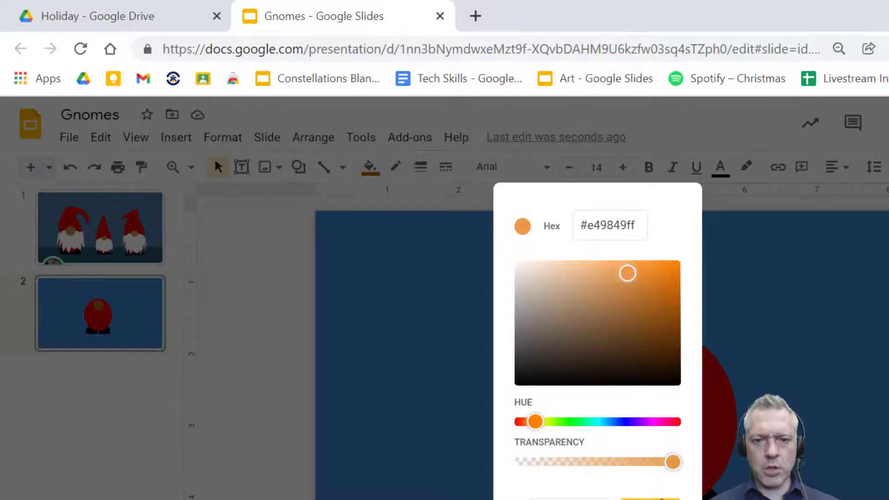
left_click(651, 499)
left_click(823, 423)
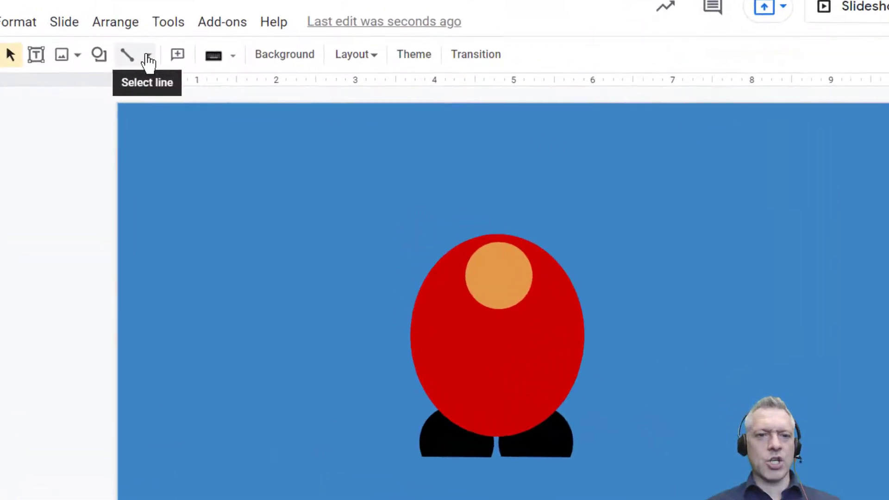
Draw a closed beard with the Curve tool, running across the lower nose, down the body's sides and along a jagged lower edge.
left_click(148, 58)
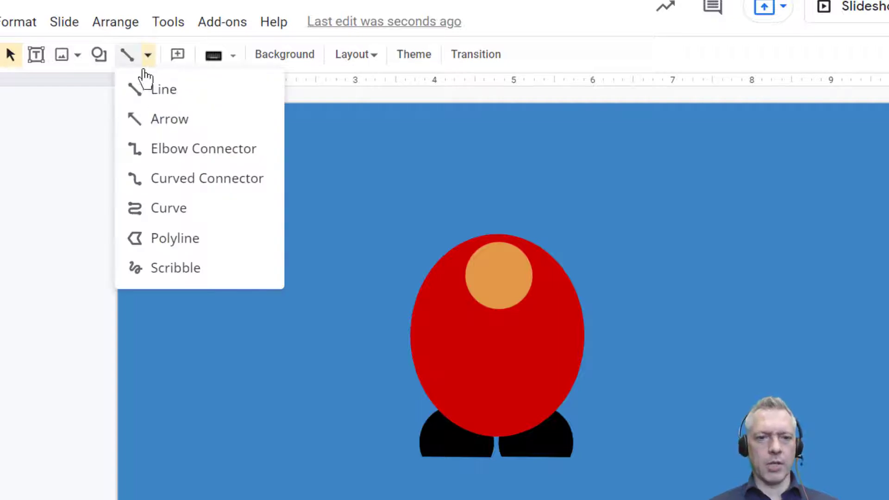
left_click(172, 211)
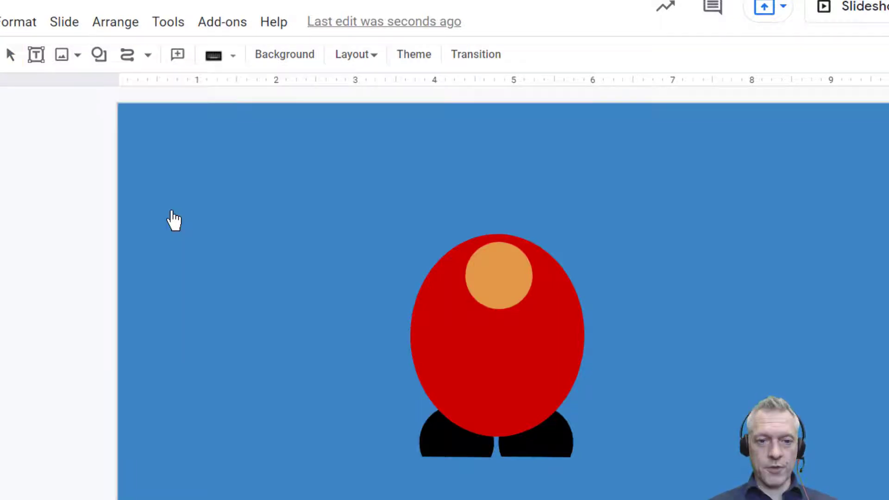
left_click(572, 291)
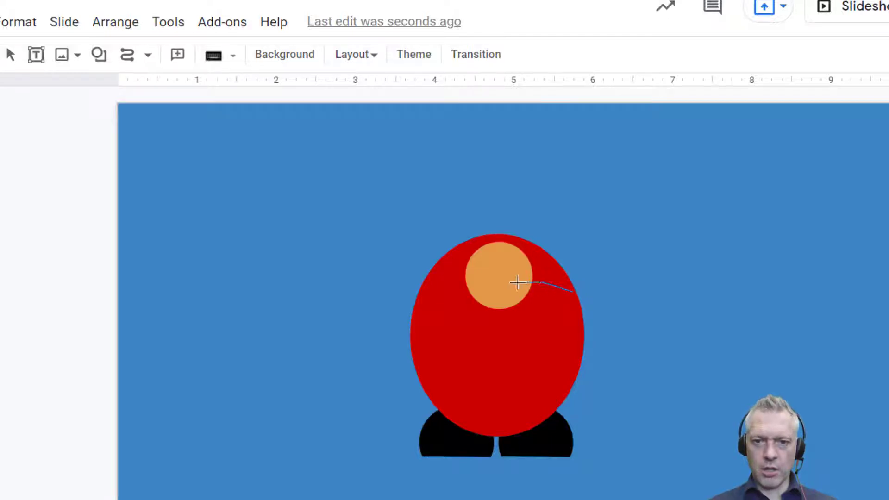
left_click(517, 284)
left_click(477, 282)
left_click(447, 280)
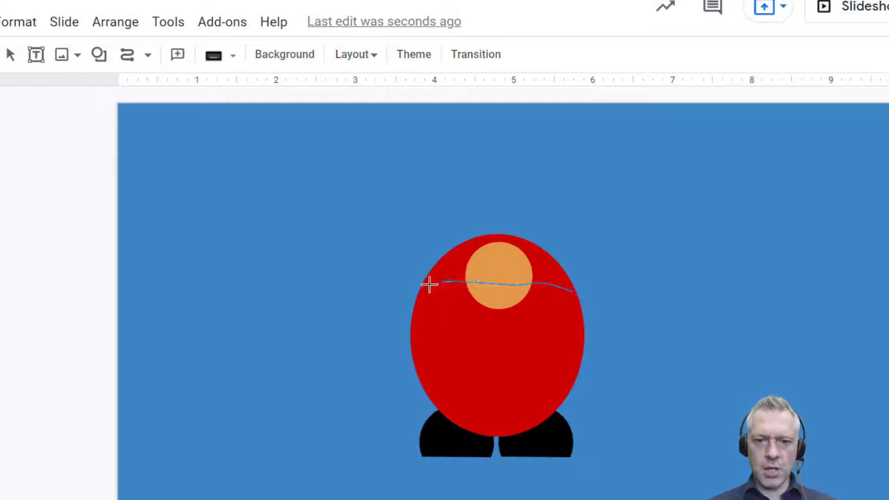
left_click(418, 297)
left_click(409, 339)
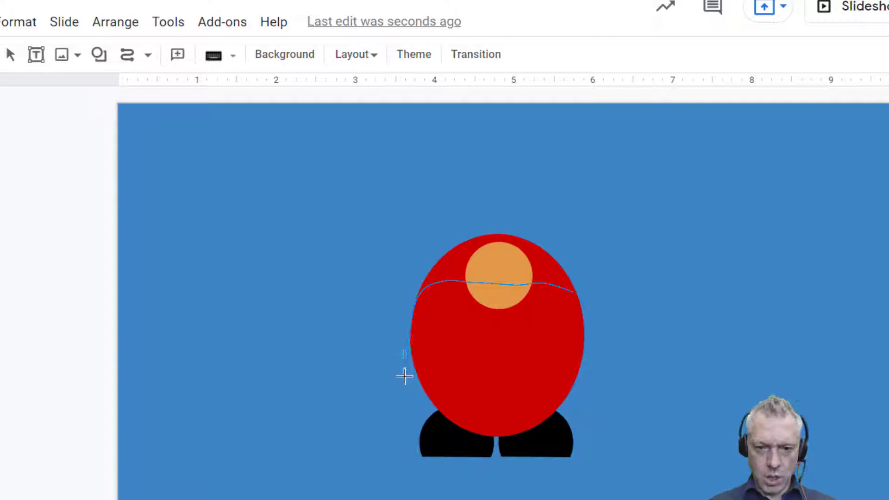
left_click(426, 349)
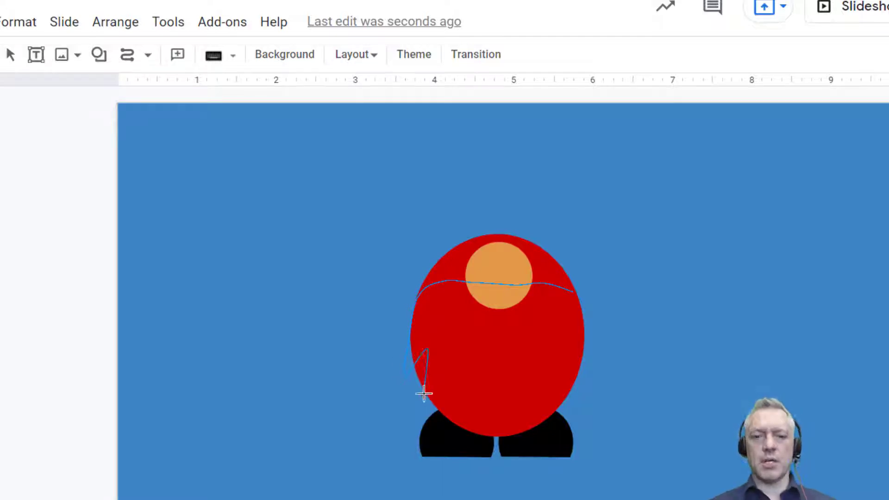
left_click(428, 402)
left_click(446, 363)
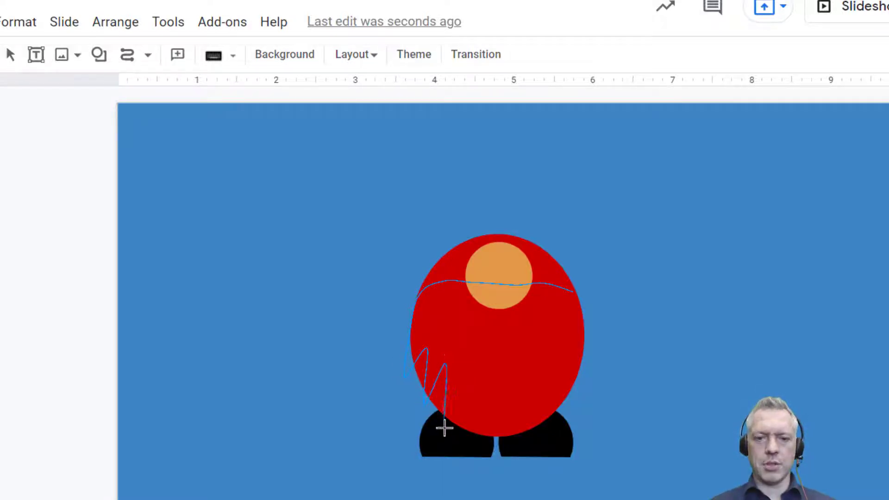
left_click(444, 429)
left_click(461, 389)
left_click(476, 438)
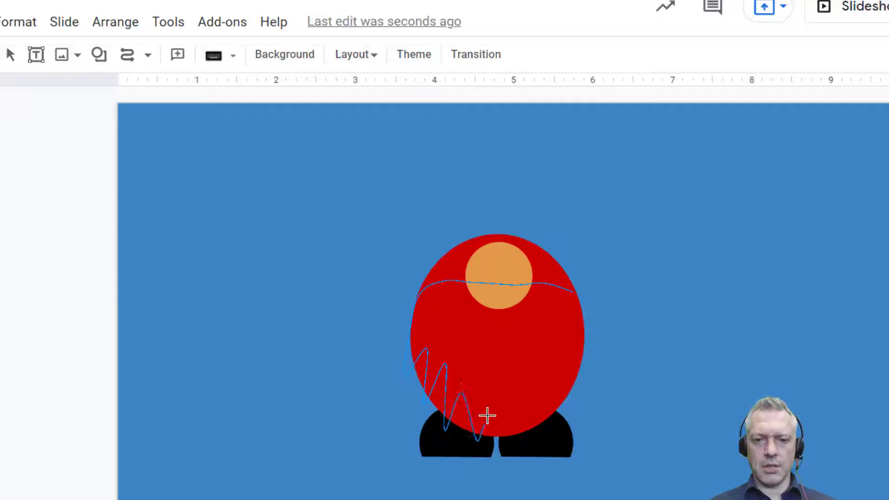
left_click(490, 415)
left_click(502, 438)
left_click(519, 415)
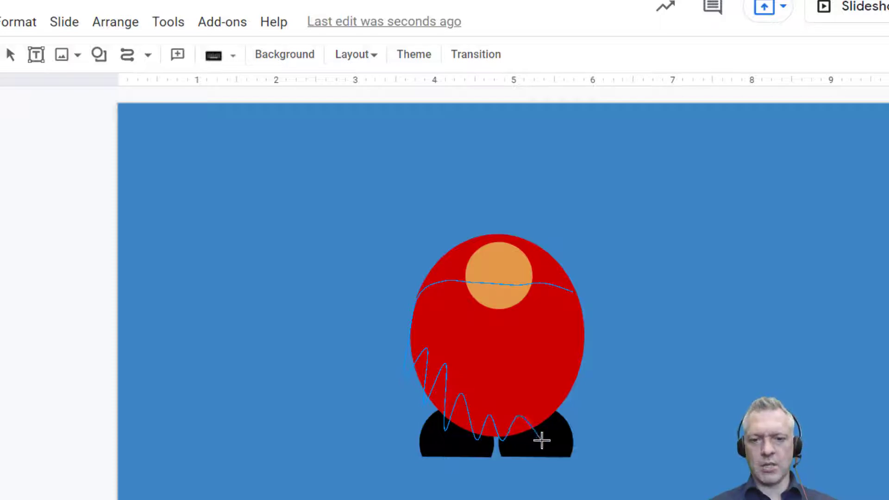
left_click(542, 439)
left_click(552, 374)
left_click(564, 415)
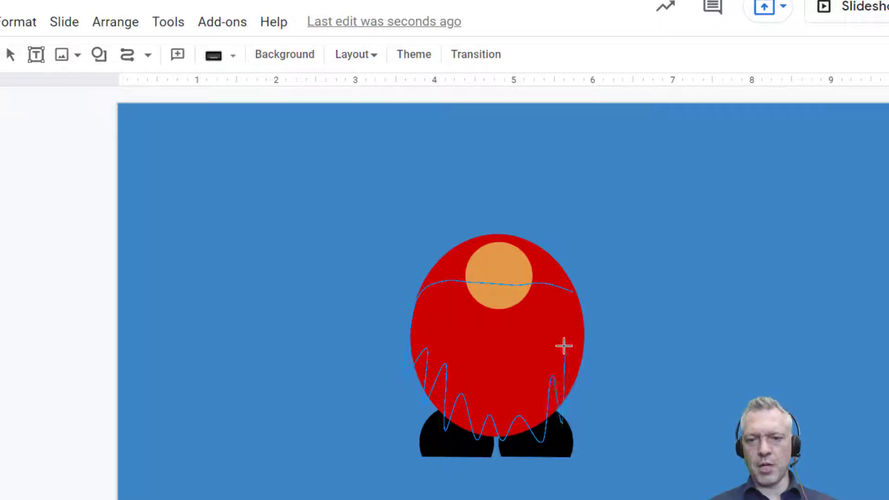
left_click(565, 346)
left_click(582, 383)
left_click(586, 333)
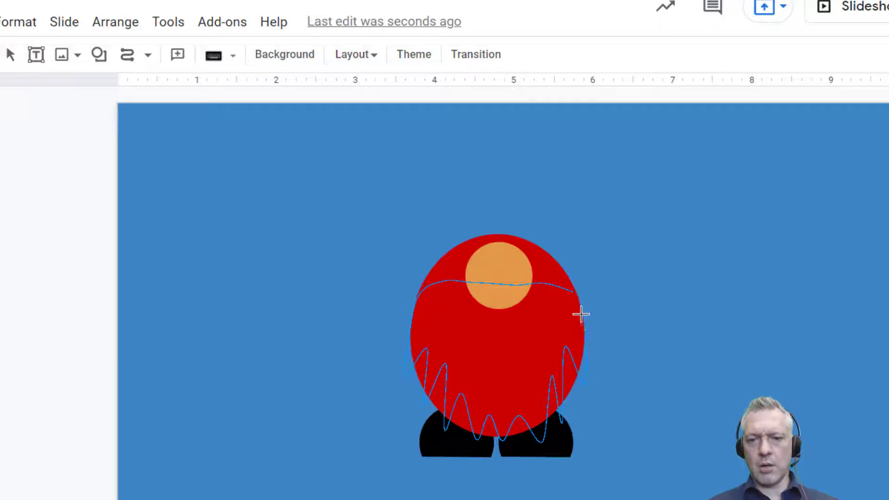
left_click(574, 296)
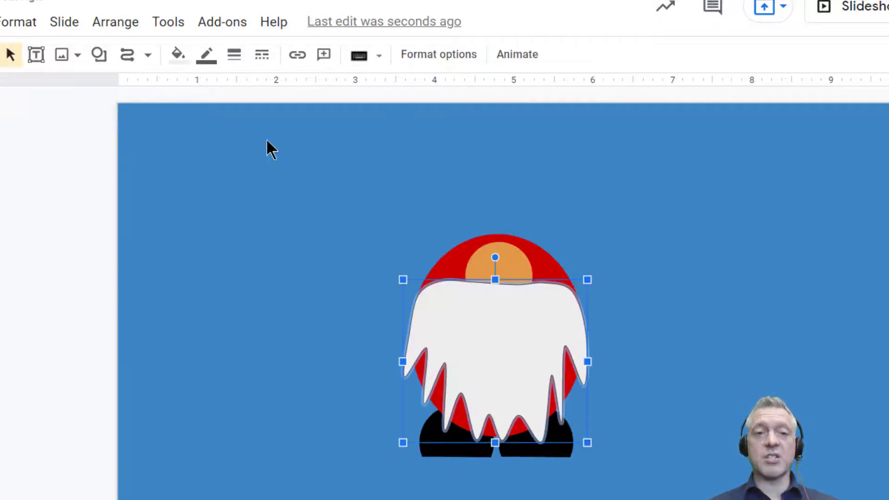
Draw two closed three-cornered practice shapes with the Curve tool on the empty background above and beside the gnome.
left_click(127, 56)
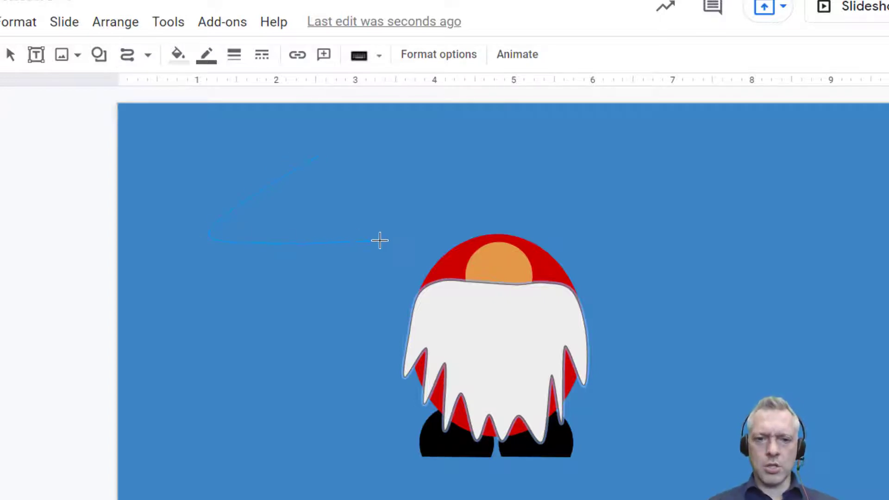
left_click(320, 159)
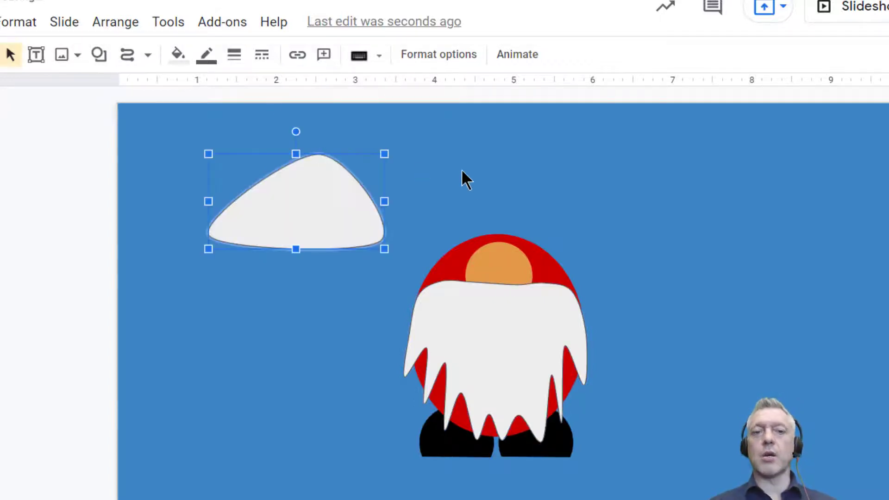
left_click(127, 56)
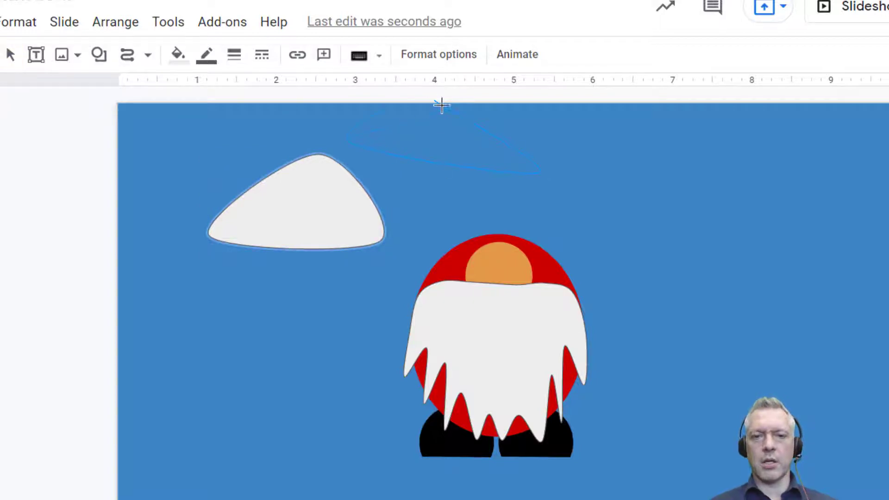
left_click(440, 104)
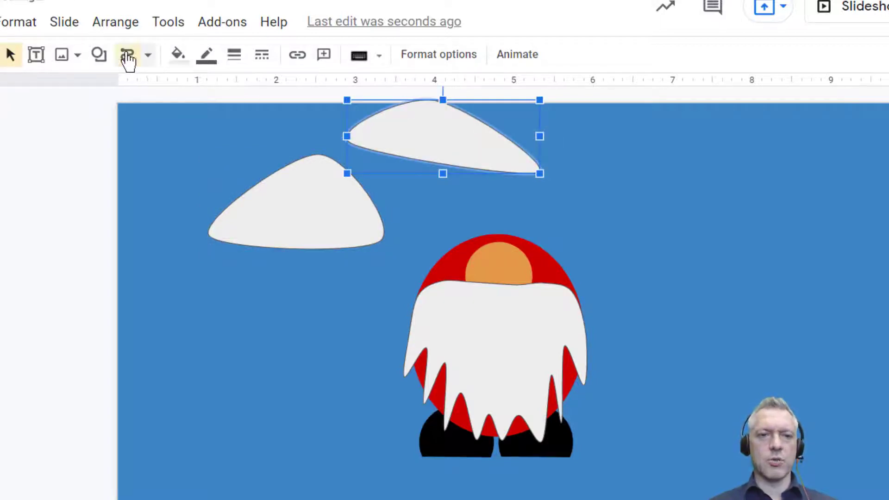
Draw a closed practice shape with long pointed strands on the empty background using the Curve tool.
left_click(126, 56)
left_click(647, 302)
left_click(652, 195)
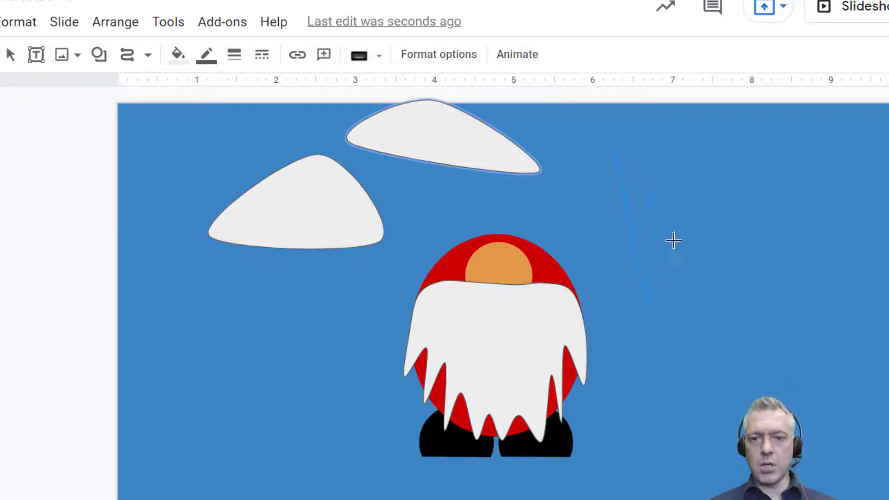
left_click(687, 283)
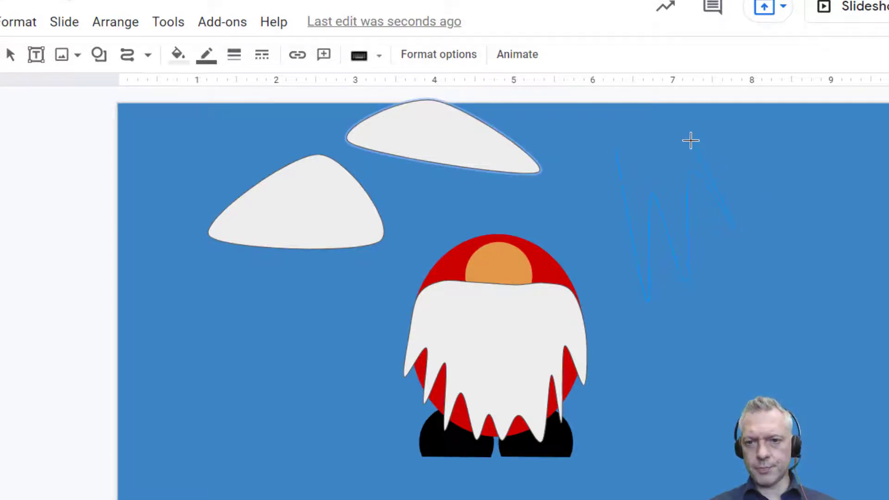
left_click(614, 150)
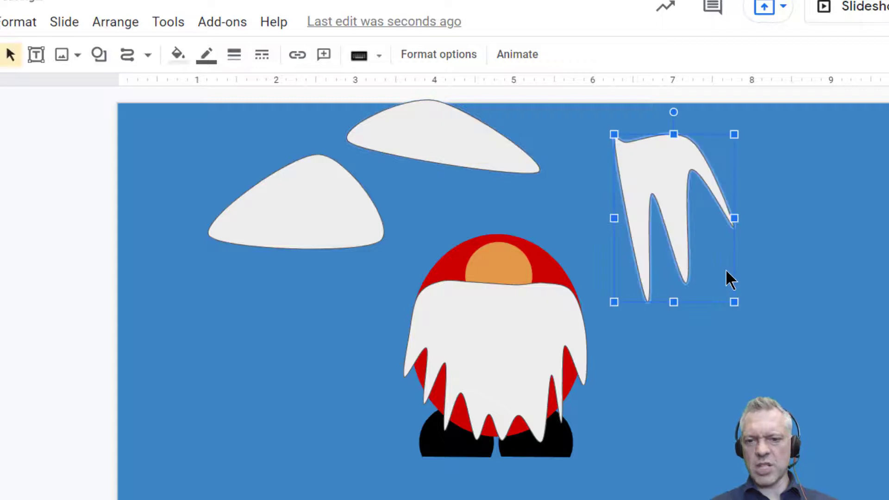
Delete the three practice curve shapes from the slide, keeping the gnome's beard.
key("Delete")
left_click(488, 143)
key("Delete")
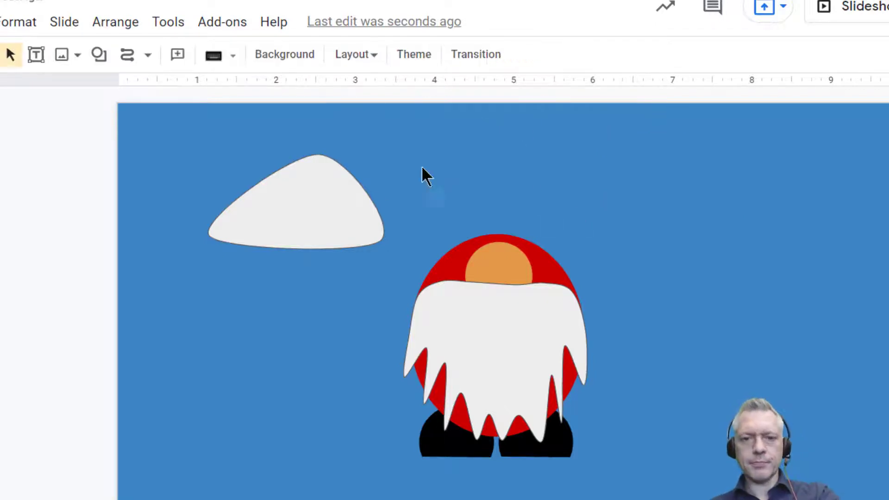
left_click(305, 229)
key("Delete")
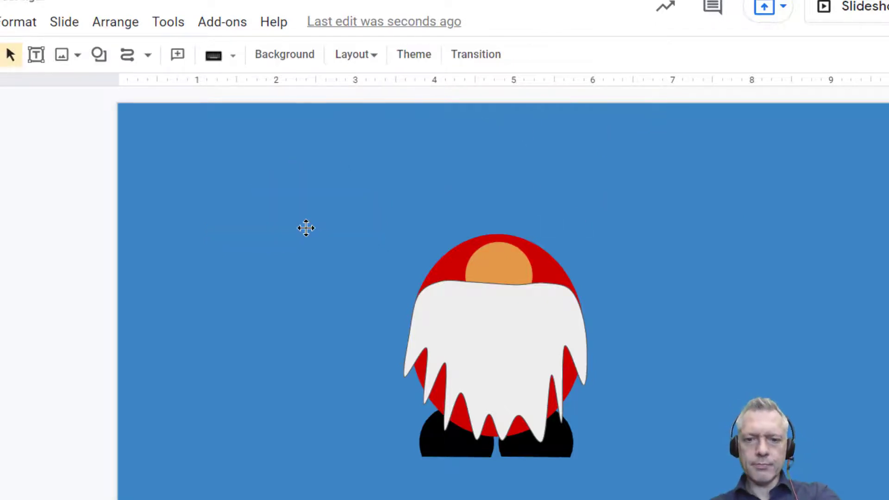
Make the beard's outline transparent and fill it with white.
left_click(525, 339)
left_click(206, 55)
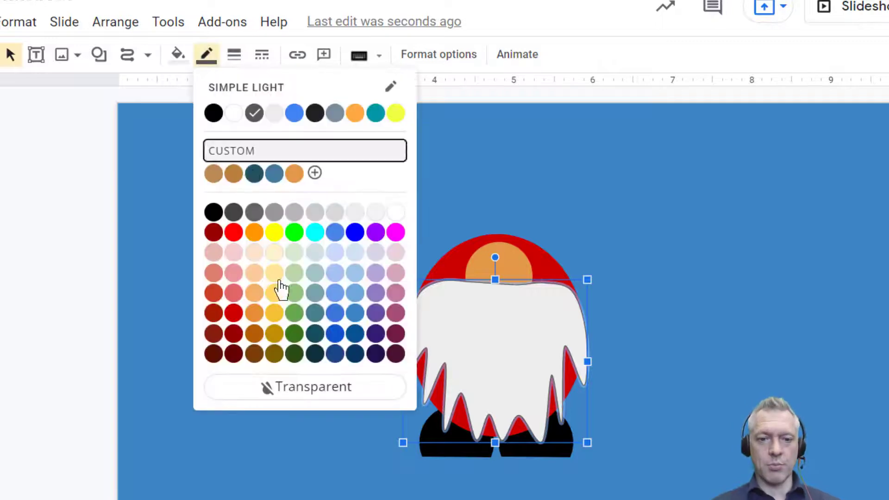
left_click(293, 387)
left_click(178, 54)
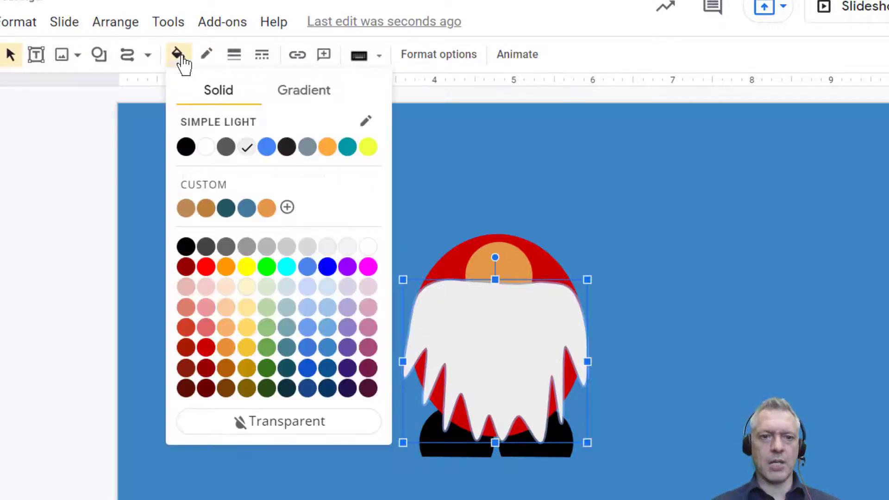
left_click(206, 147)
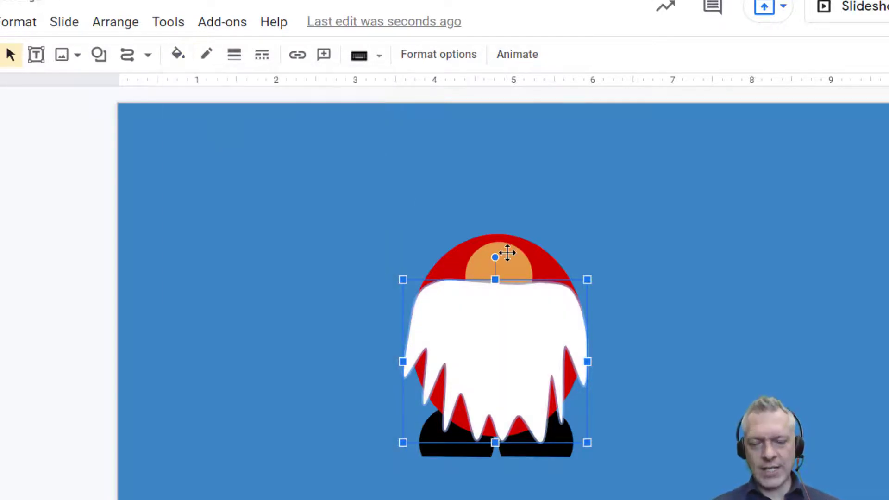
left_click(629, 273)
Send the beard behind the nose and nudge it slightly upward.
left_click(506, 334)
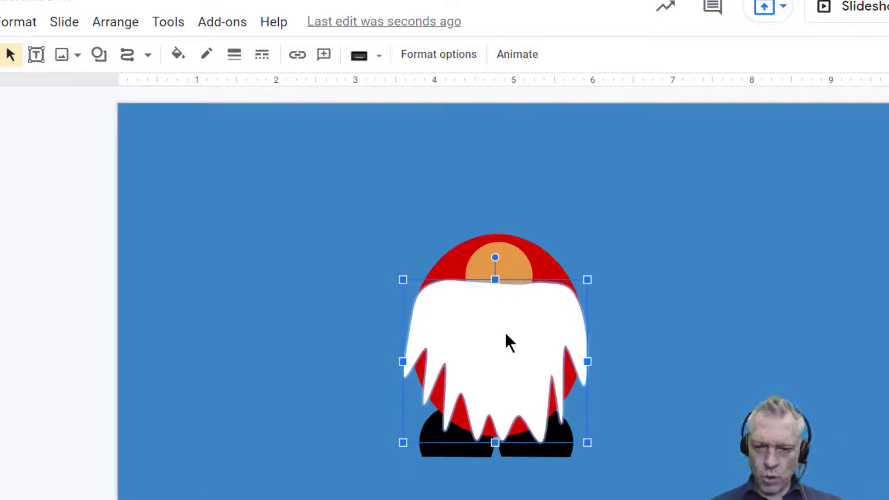
key("ctrl+Down")
left_click(684, 366)
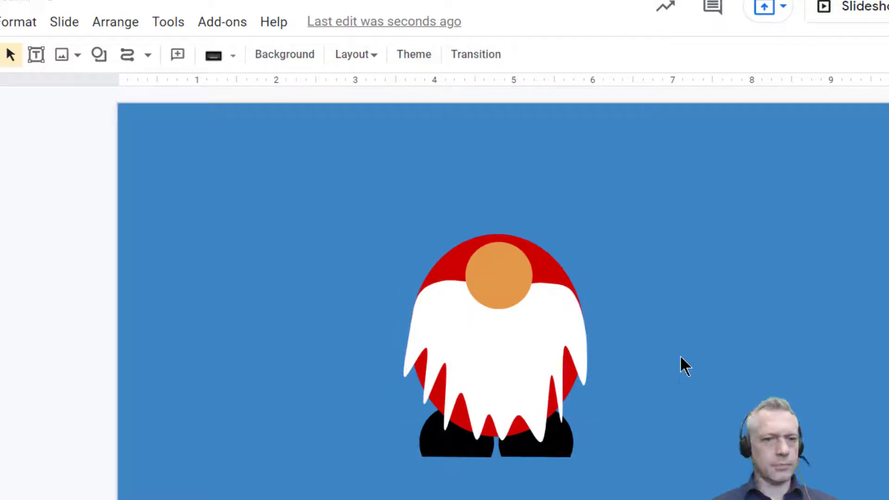
left_click(477, 336)
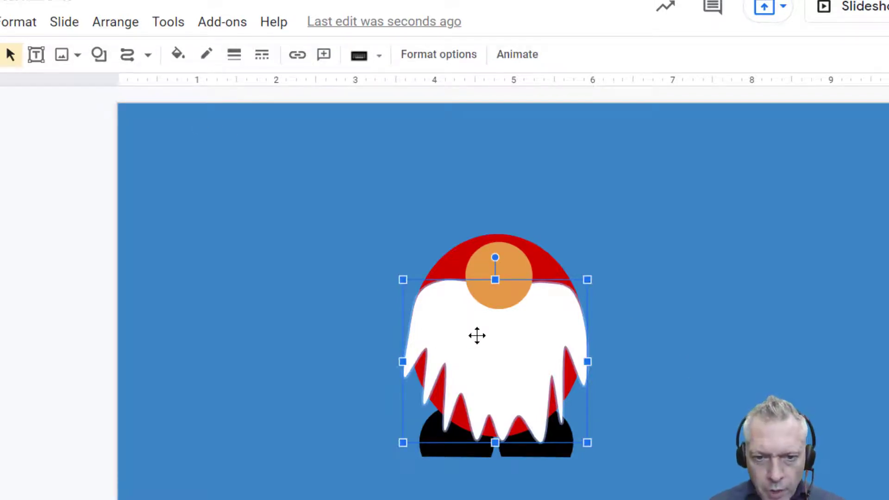
key("Up")
left_click(665, 385)
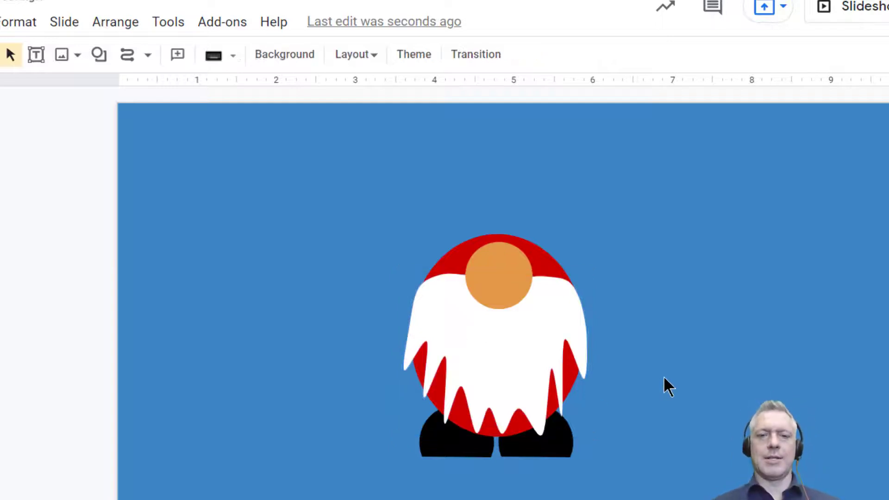
Draw a closed hat with the Curve tool, running along the beard's top edge and up to a tip drooping over on the right.
left_click(124, 56)
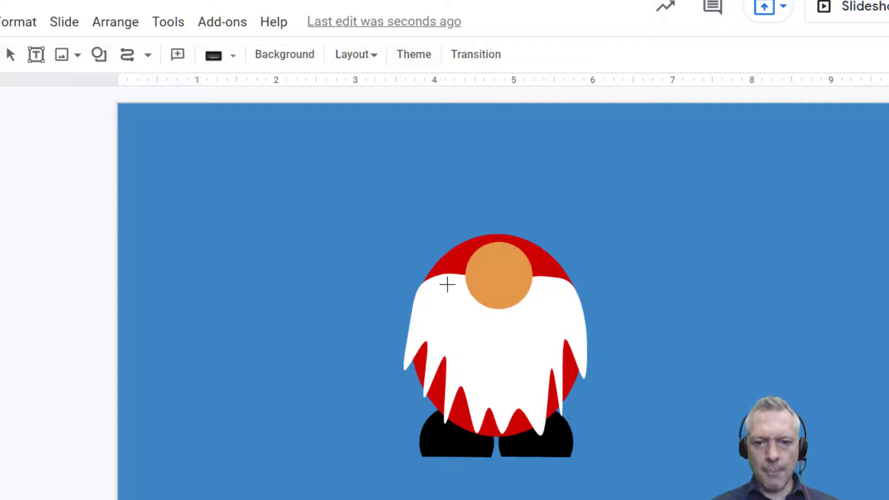
left_click(420, 285)
left_click(443, 274)
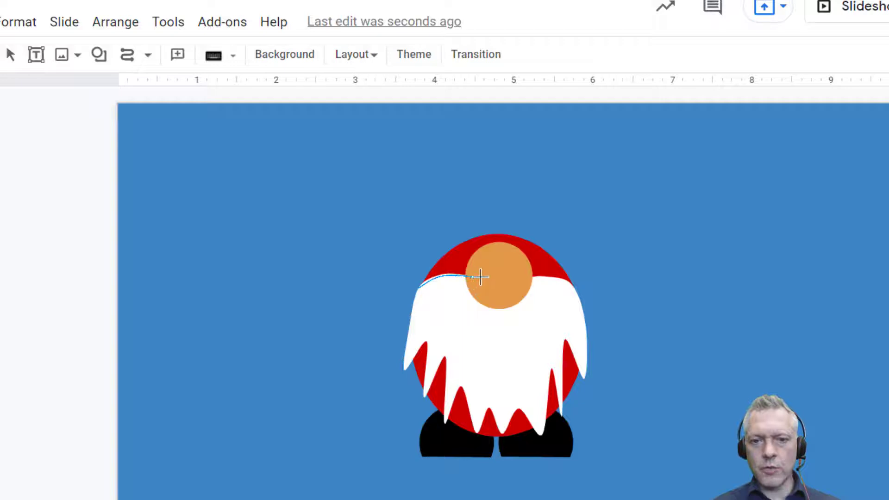
left_click(538, 281)
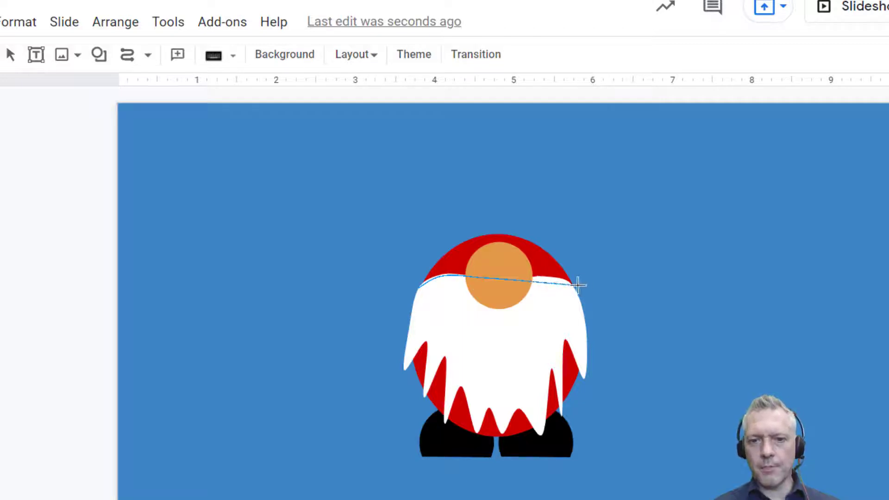
left_click(575, 284)
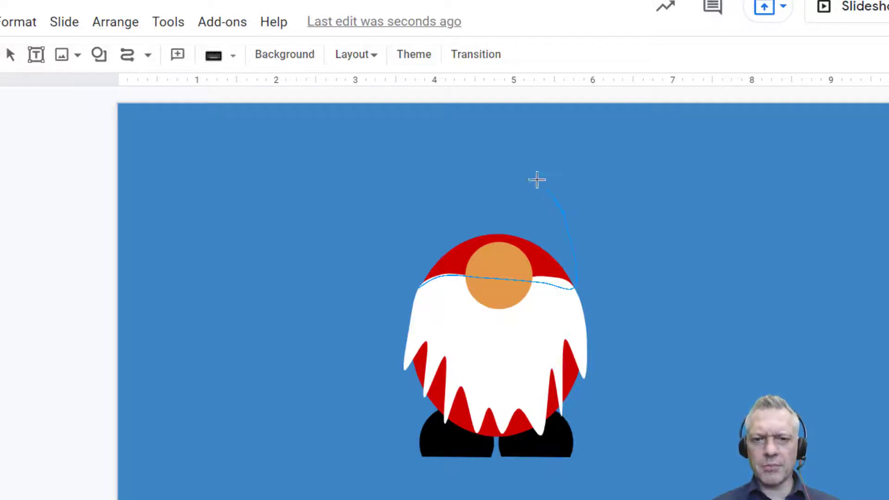
left_click(595, 199)
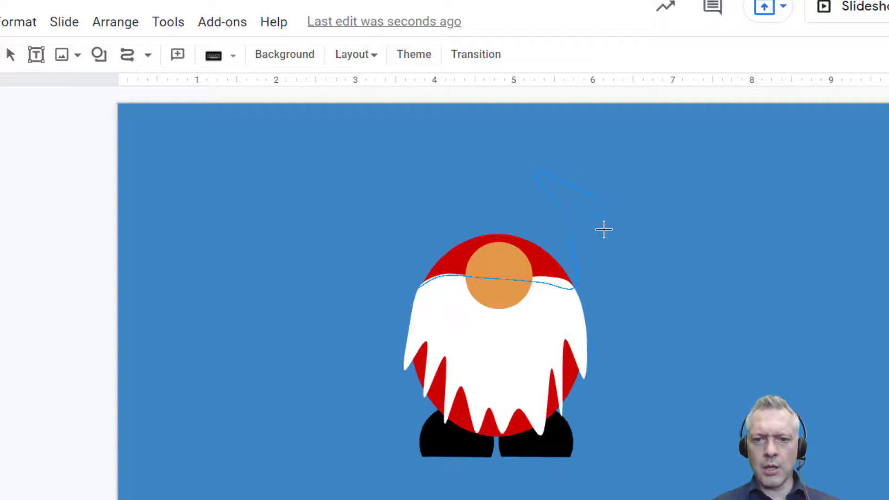
left_click(550, 133)
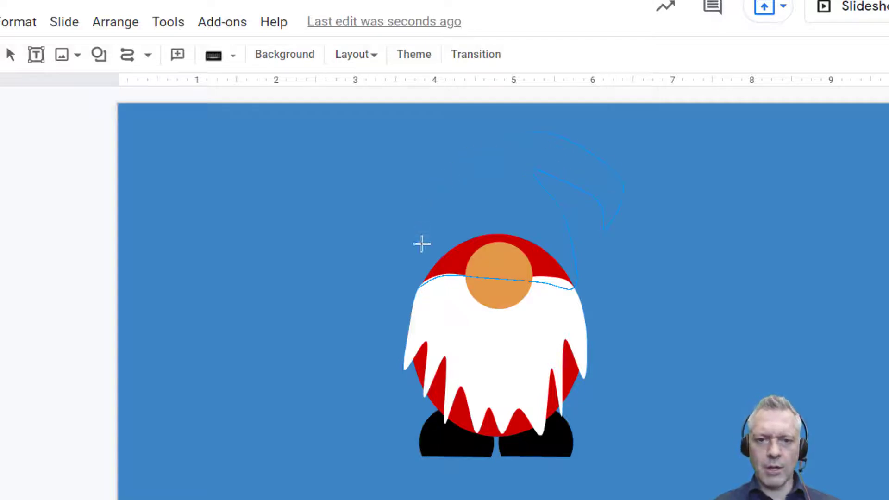
left_click(416, 283)
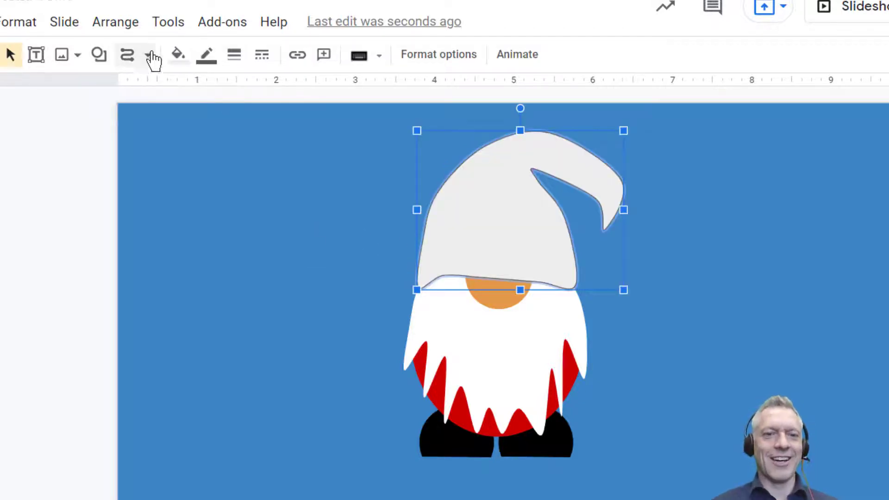
Fill the hat with the same red as the body and make its outline transparent.
left_click(178, 56)
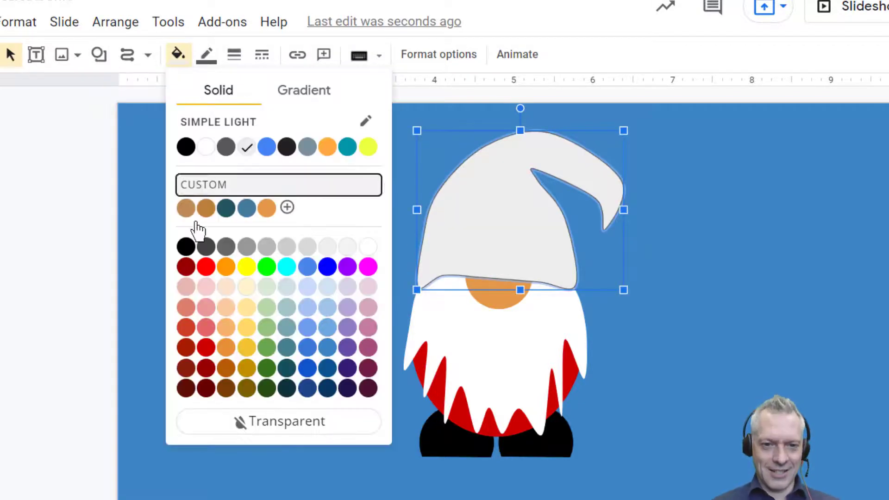
left_click(206, 348)
left_click(206, 55)
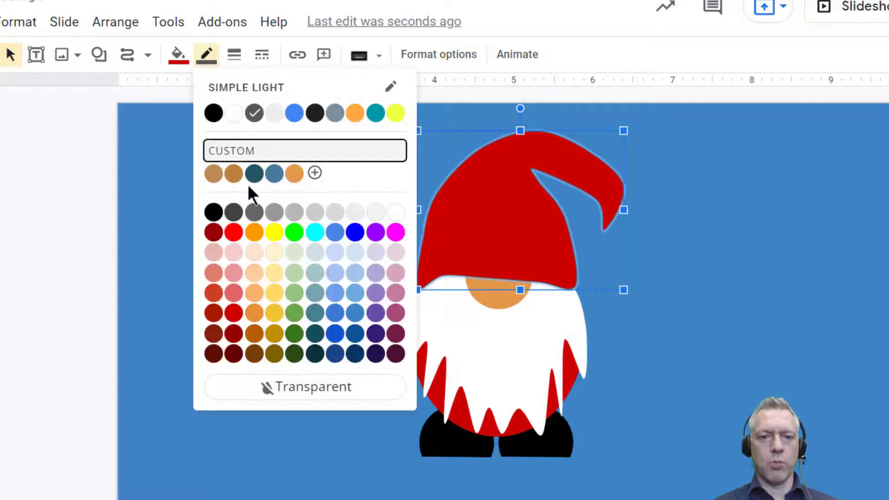
left_click(293, 393)
left_click(685, 363)
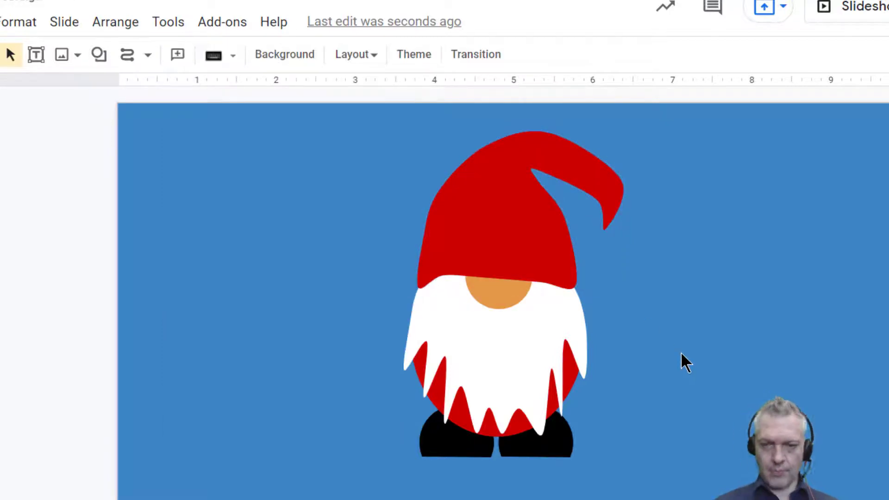
Send the hat back one layer so it sits behind the nose.
left_click(505, 232)
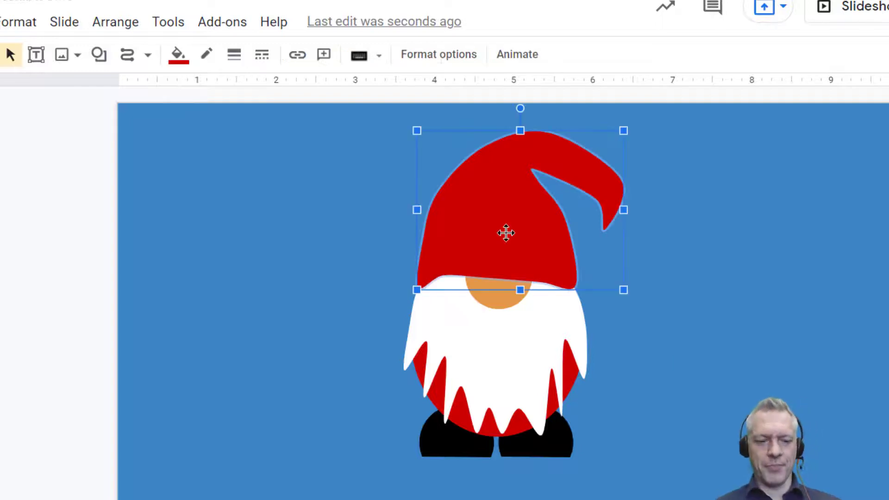
key("ctrl+Down")
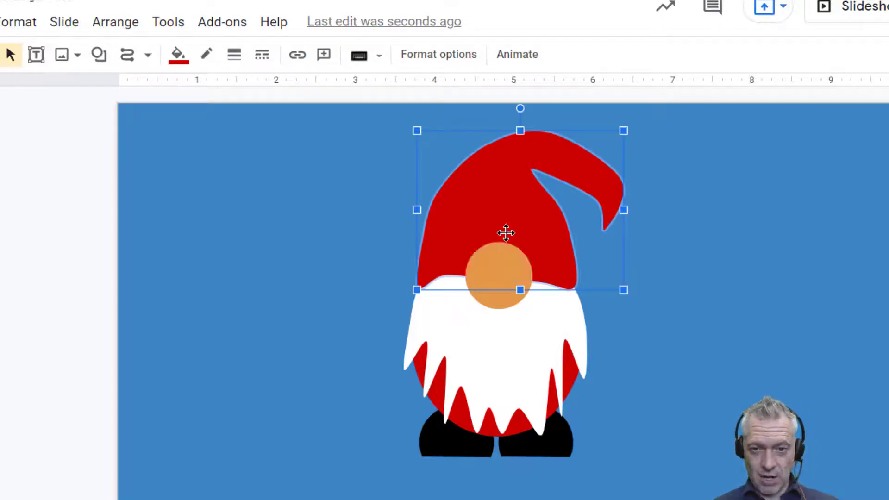
left_click(656, 399)
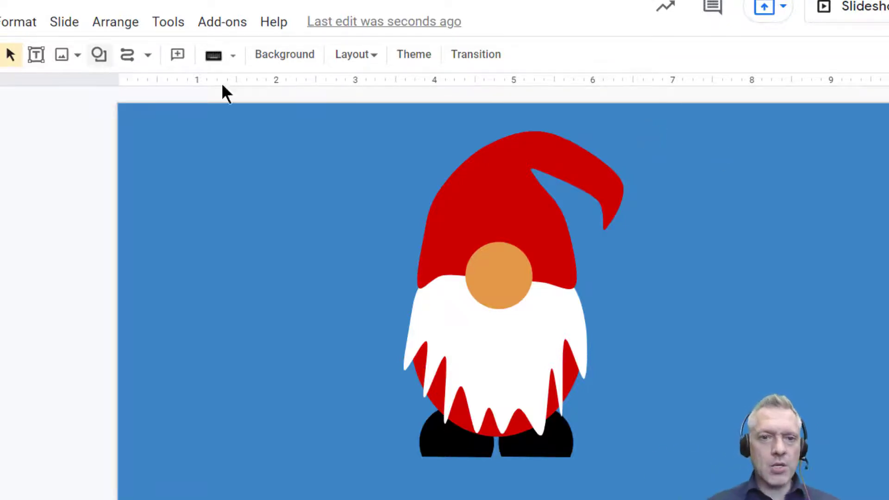
Duplicate all the gnome's shapes and place the copy beside the original on its left, level with it.
left_click_drag(679, 132, 394, 498)
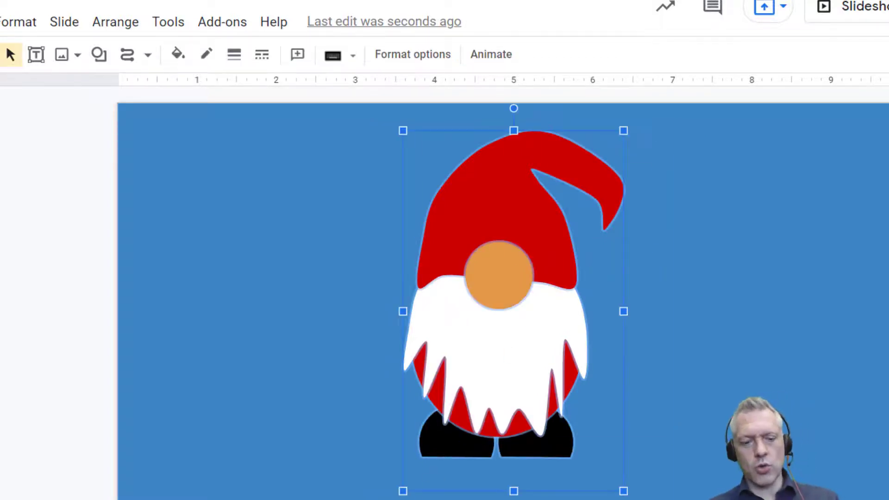
key("ctrl+d")
key("Left")
key("Left")
key("Left")
key("Left")
key("Left")
key("Left")
key("Left")
key("Left")
key("Left")
key("Left")
key("Left")
key("Left")
key("Left")
key("Left")
key("Left")
key("Left")
key("Left")
key("Left")
key("Left")
key("Left")
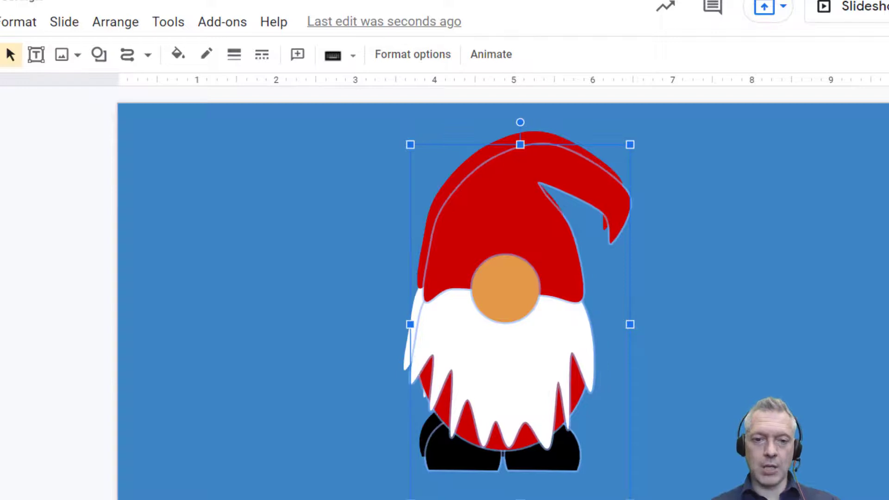
key("Left")
key("Left")
key("Left")
key("Left")
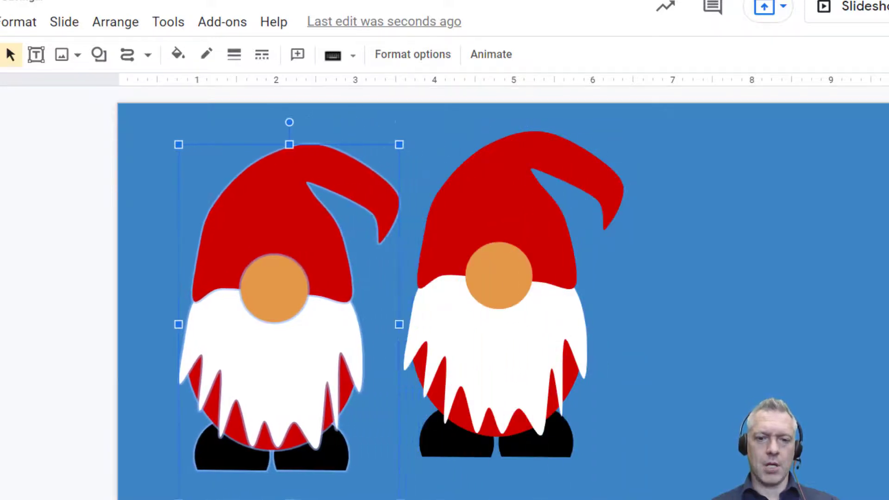
key("Up")
key("Up")
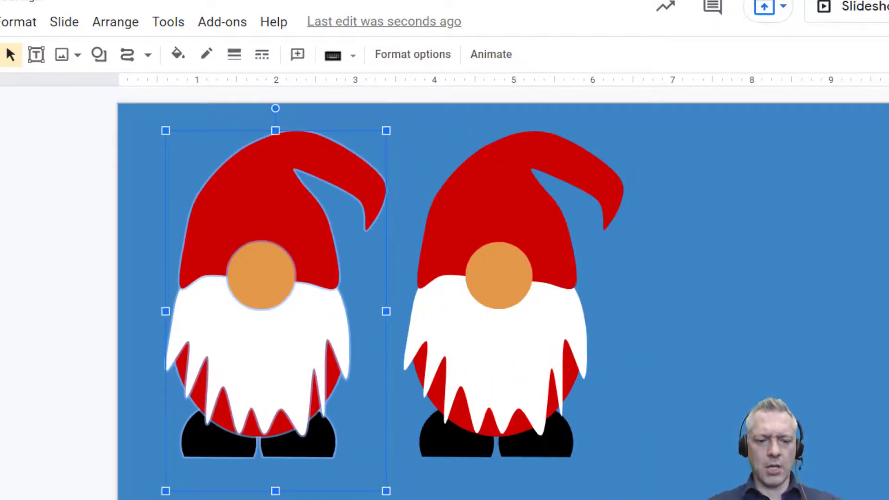
Shrink the duplicate gnome to a little over half its size.
key("ctrl+alt+j")
key("ctrl+alt+j")
key("ctrl+alt+j")
key("ctrl+alt+j")
key("ctrl+alt+j")
key("ctrl+alt+j")
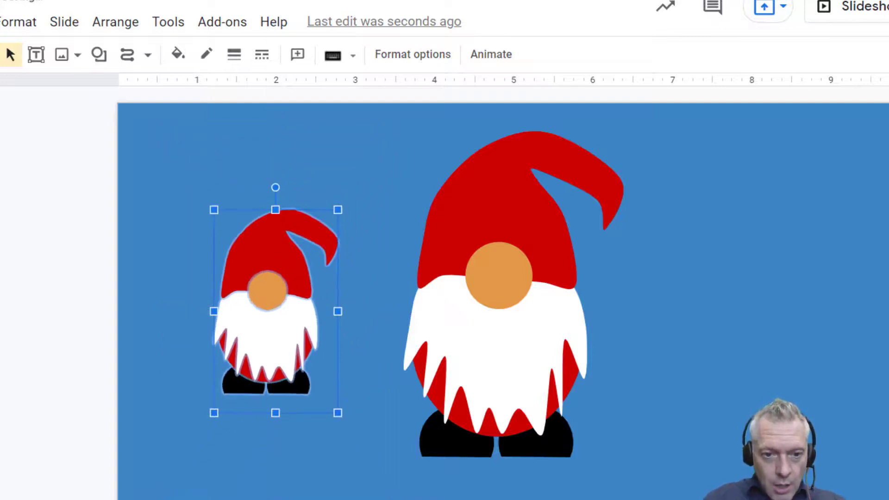
Move the small gnome down until its feet are about level with the large gnome's feet.
key("Down")
key("Down")
key("Down")
key("Down")
key("Down")
key("Down")
key("Down")
key("Down")
key("Down")
key("Down")
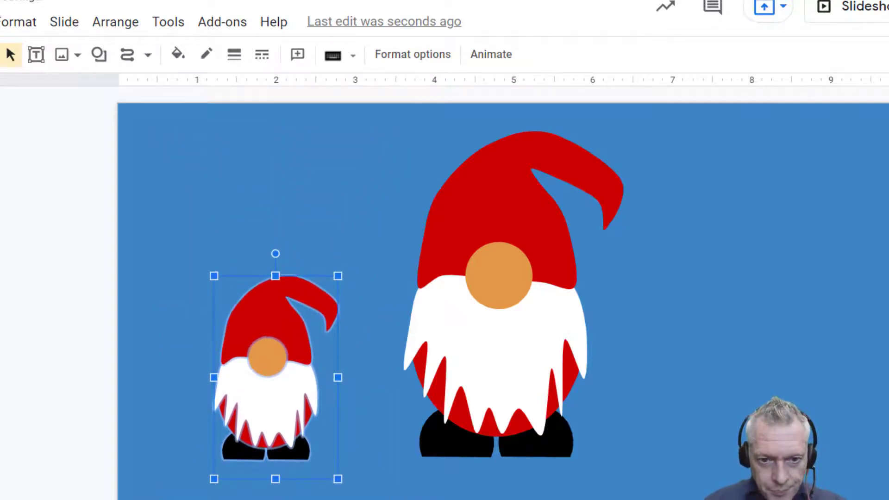
key("Up")
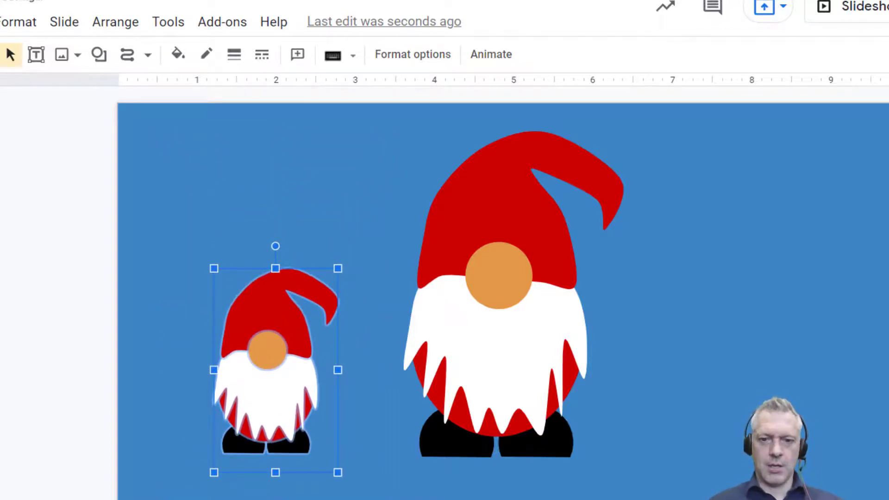
key("Escape")
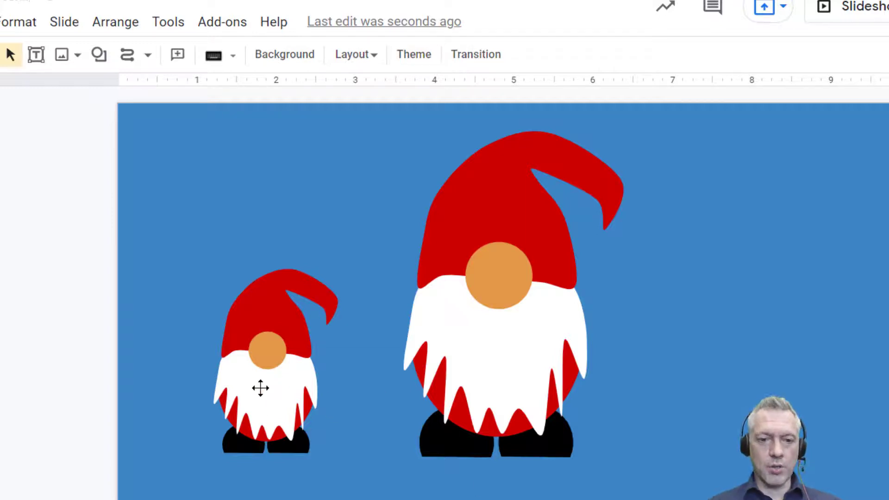
Reshape the small gnome's hat by moving its curve points, replacing the drooping tip with a tall, upright, blunt top.
double_click(268, 306)
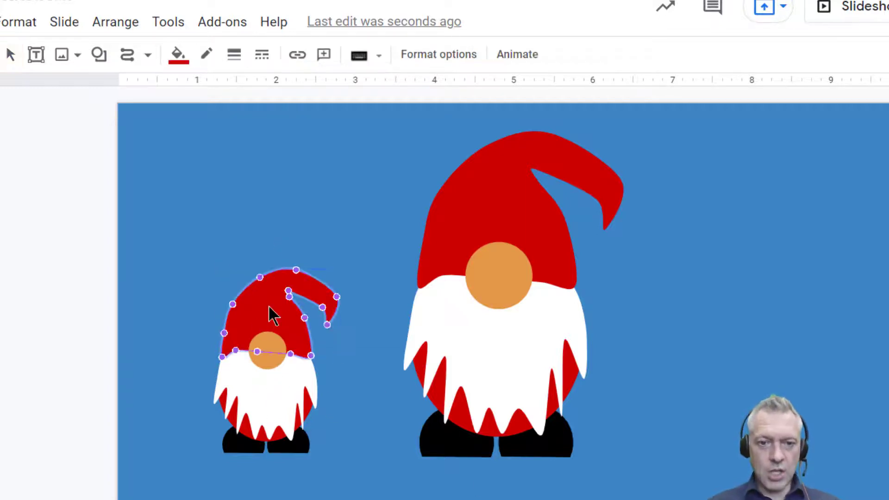
left_click_drag(296, 269, 227, 251)
left_click(334, 294)
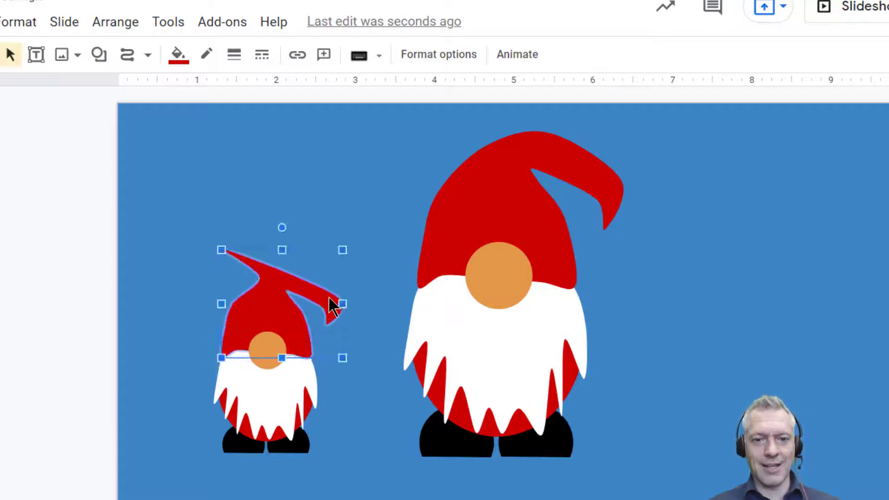
double_click(334, 306)
left_click_drag(338, 297, 240, 230)
left_click_drag(304, 296, 329, 324)
left_click_drag(302, 301, 235, 285)
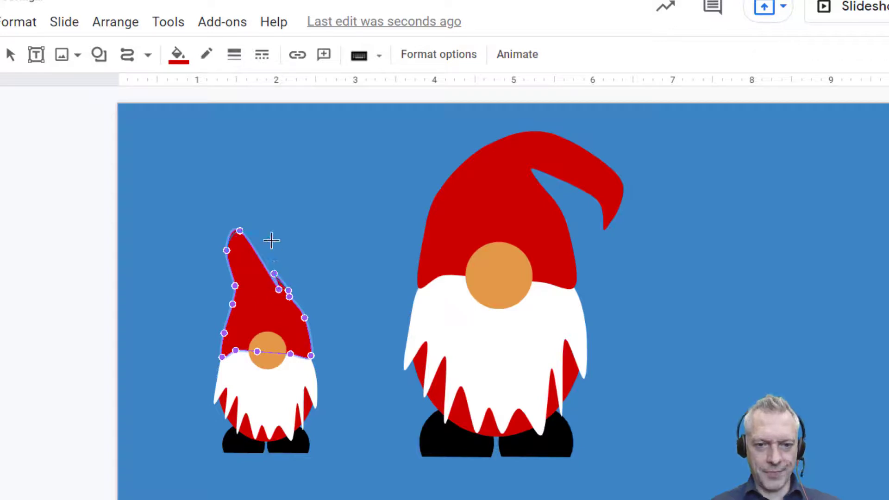
left_click_drag(271, 240, 272, 241)
key("Escape")
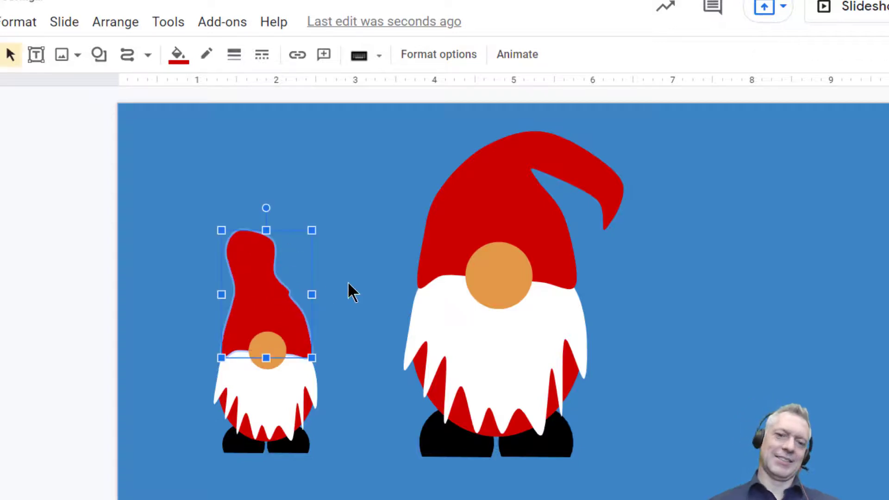
Adjust the curve points on the right edge of the small gnome's hat to smooth out the kink.
left_click(360, 313)
double_click(280, 309)
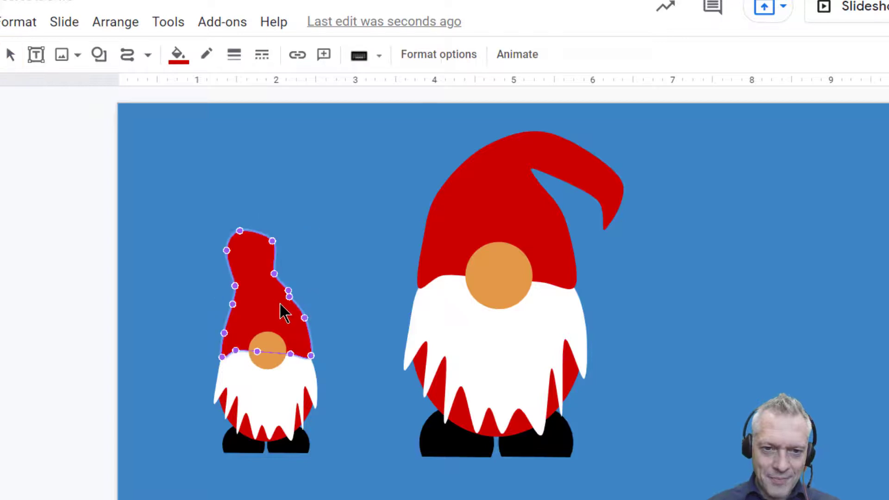
key("Escape")
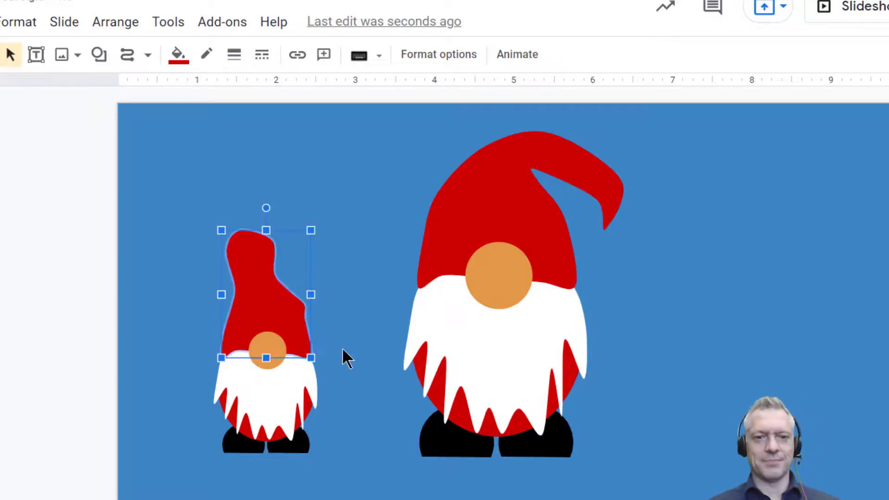
left_click(357, 347)
left_click(260, 317)
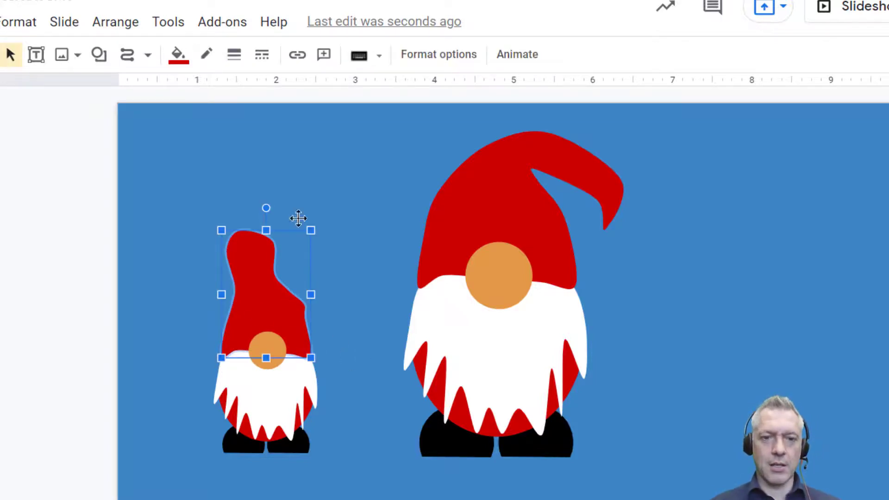
Try a dark teal fill and then a medium-dark green fill on the small gnome's hat.
left_click(172, 59)
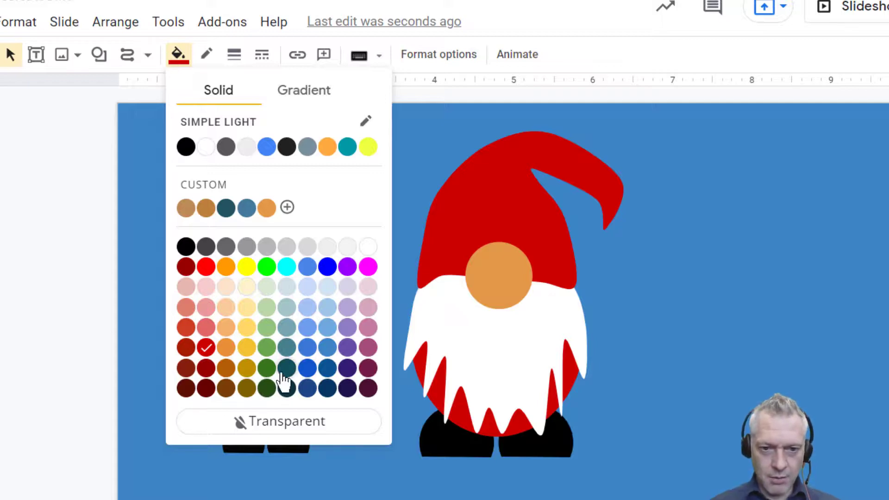
left_click(286, 370)
left_click(352, 462)
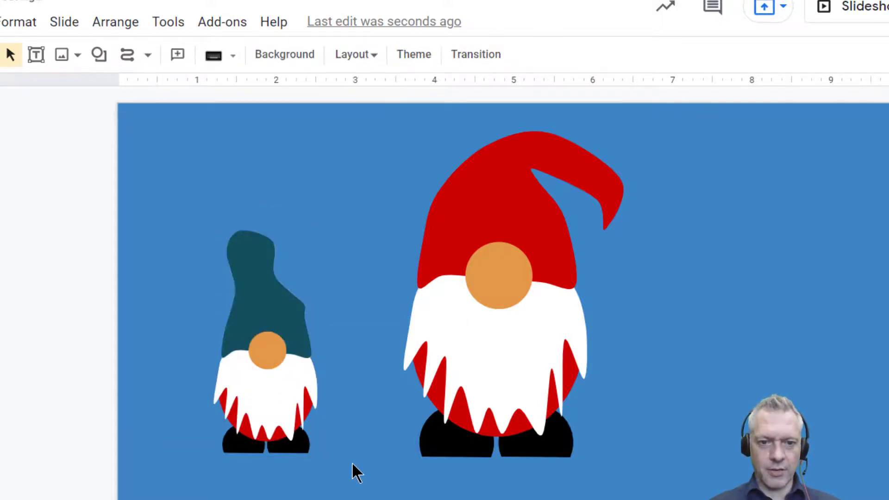
left_click(253, 284)
left_click(176, 52)
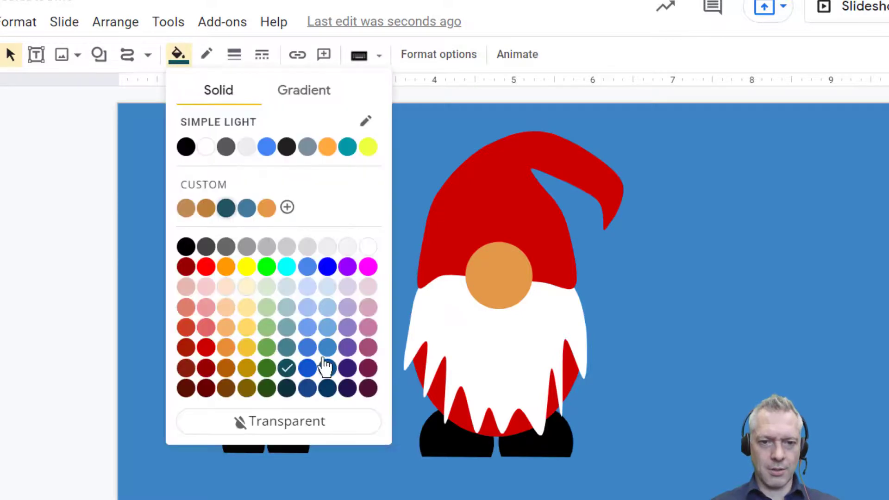
left_click(266, 373)
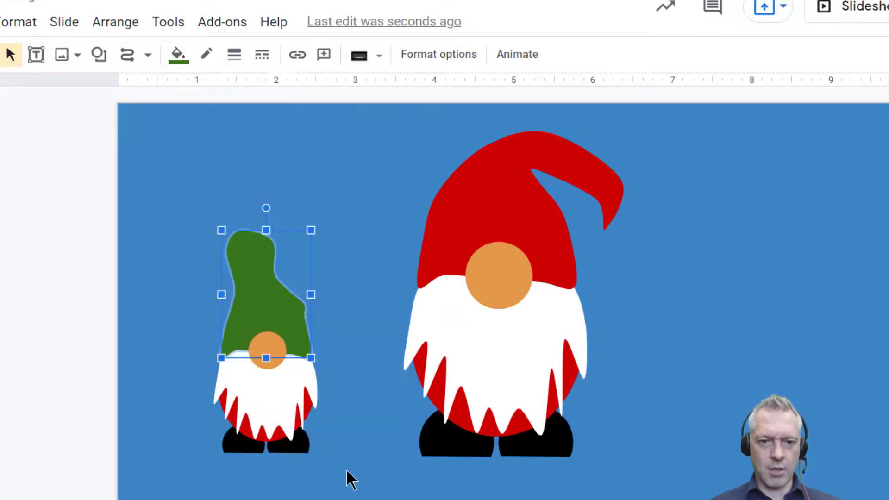
left_click(350, 479)
Fill the small gnome's hat with the darkest green in the standard palette.
left_click(281, 310)
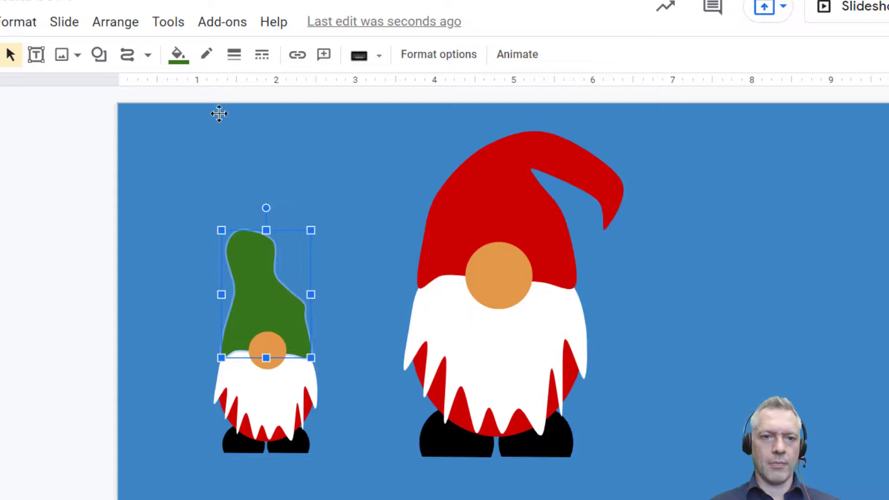
left_click(176, 55)
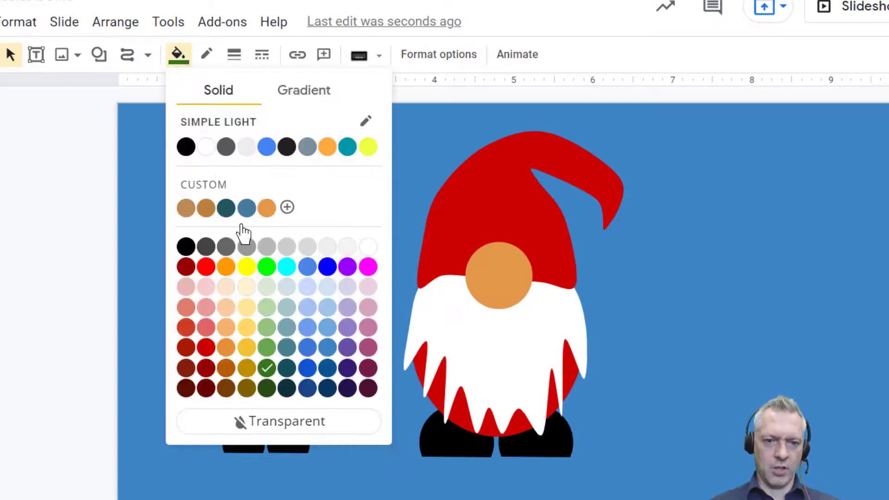
left_click(267, 388)
left_click(314, 449)
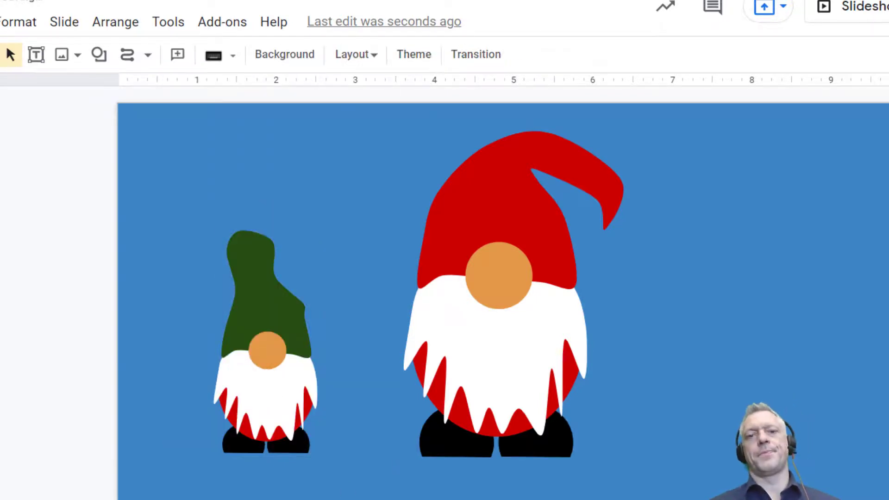
Flatten the small gnome's nose to about half its height by lowering its top edge, making a wide oval.
left_click(267, 348)
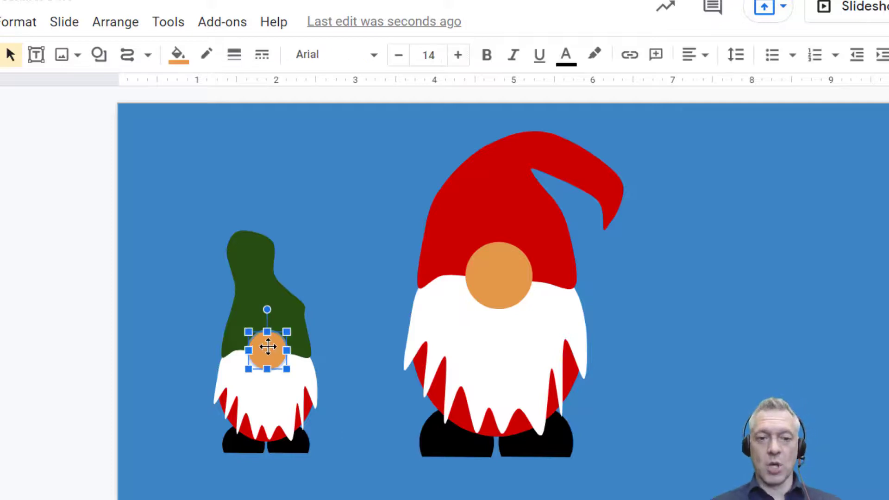
left_click_drag(269, 343, 267, 351)
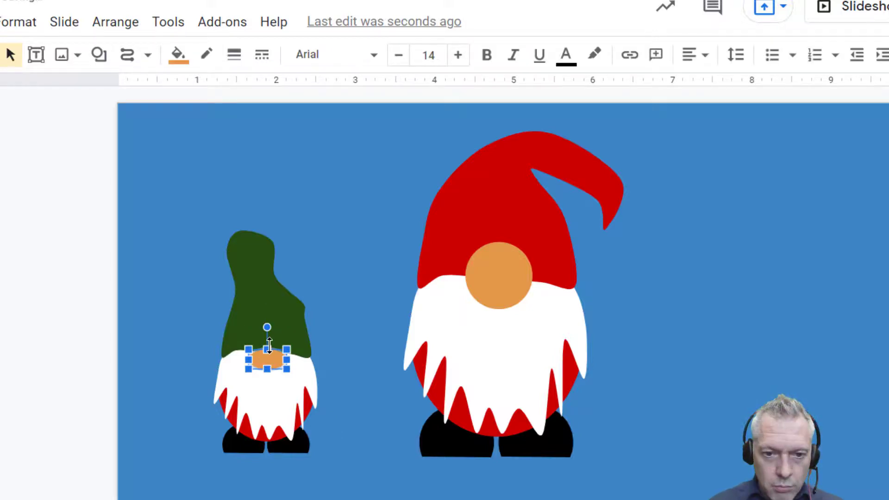
left_click(364, 435)
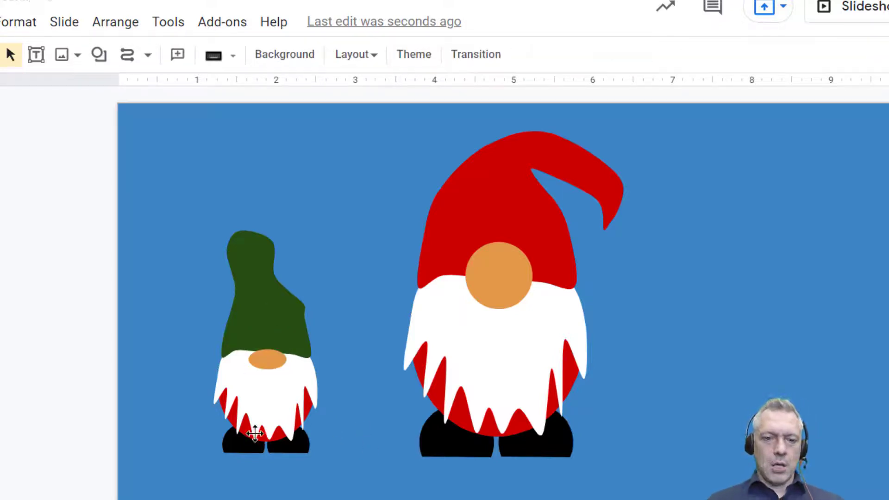
Reshape the small gnome's beard by pulling its lower curve points down and outward so short jagged tips hang over the feet.
double_click(253, 389)
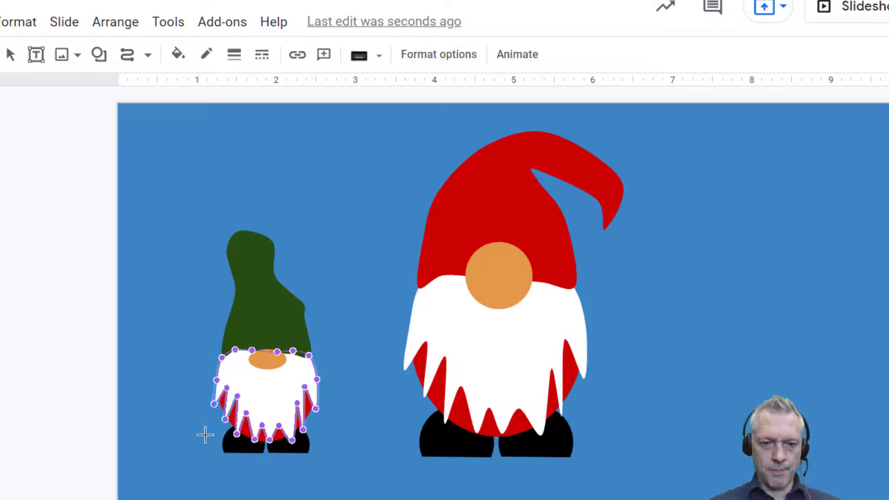
left_click_drag(225, 419, 218, 441)
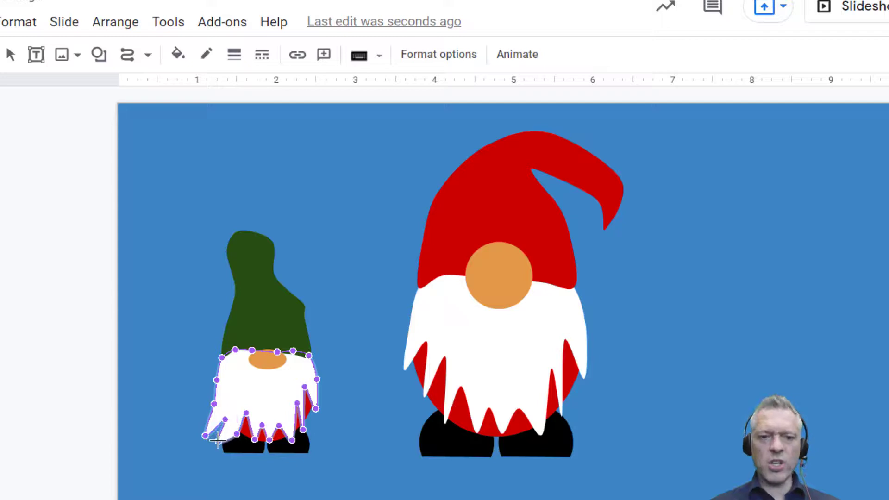
left_click_drag(246, 413, 261, 458)
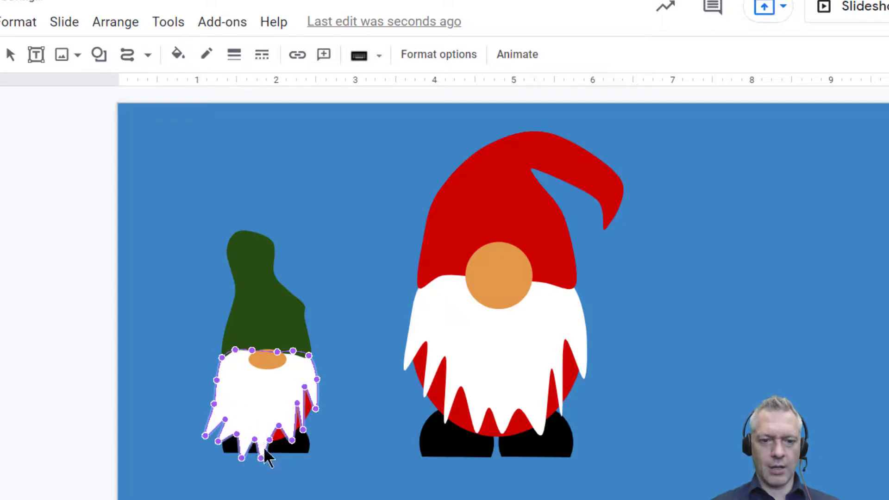
left_click_drag(279, 425, 314, 434)
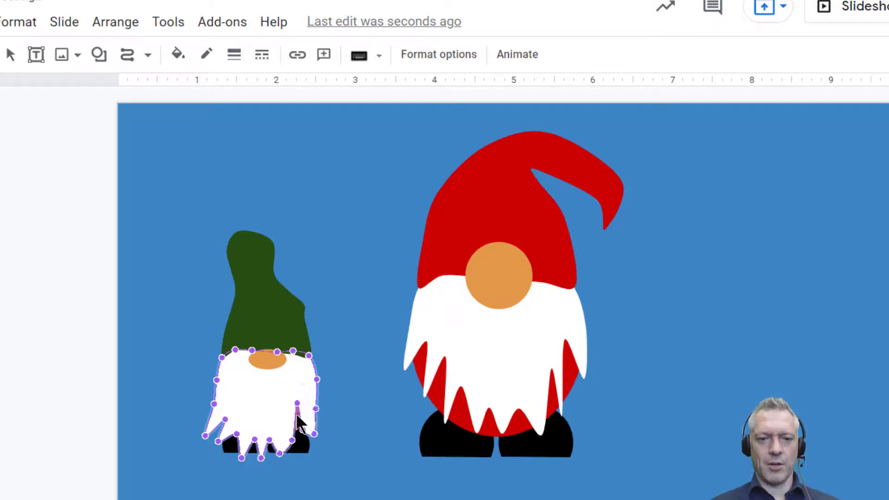
left_click_drag(299, 399, 299, 443)
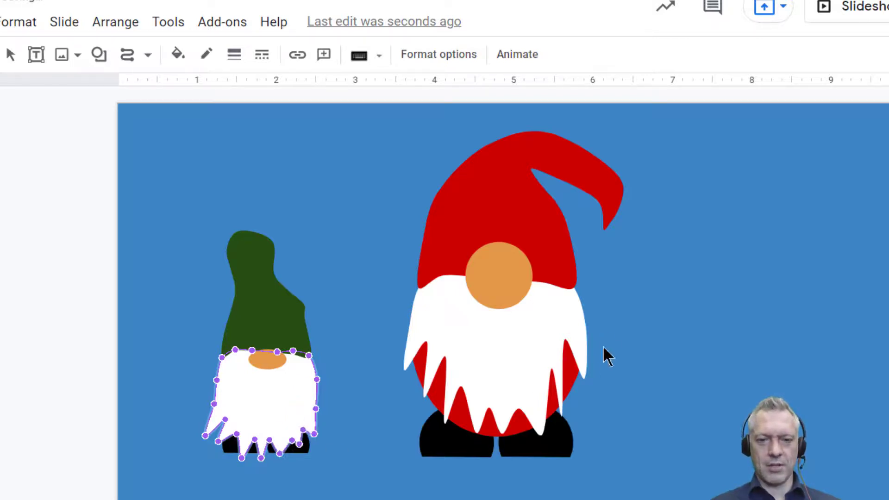
key("Escape")
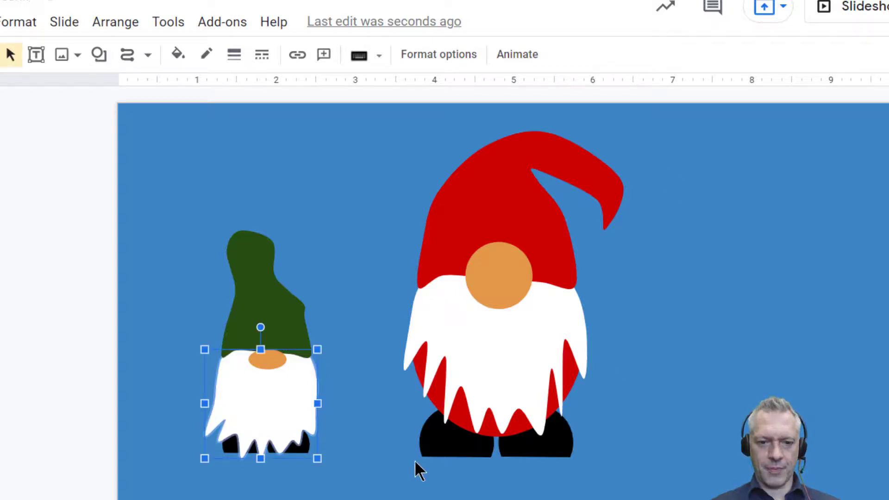
left_click(392, 430)
Shrink the small gnome's beard by about a tenth and nudge it up slightly.
left_click(281, 414)
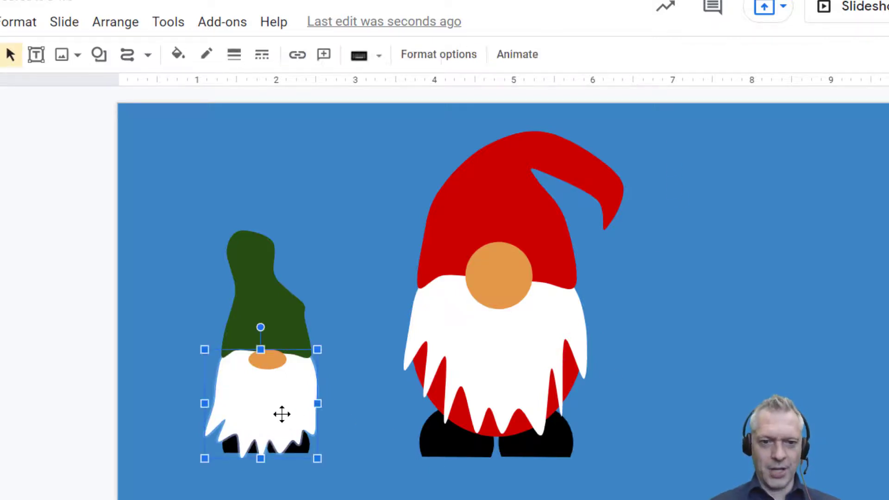
key("ctrl+alt+j")
key("Up")
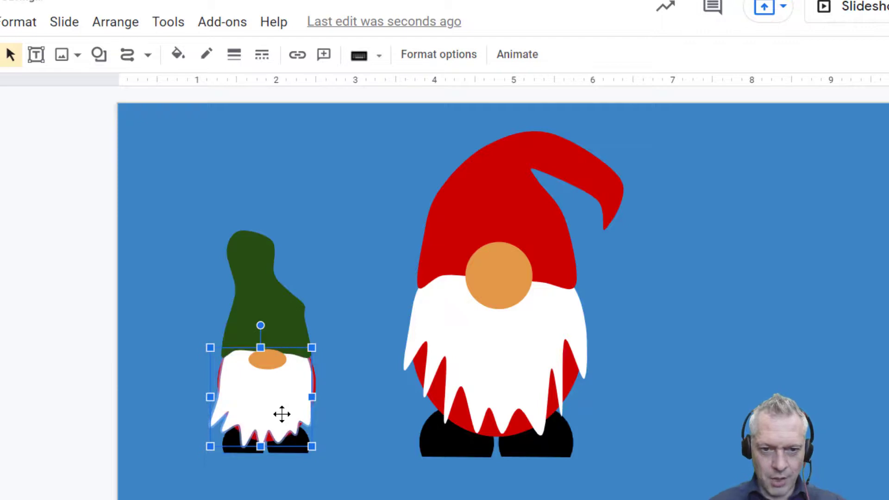
left_click(368, 433)
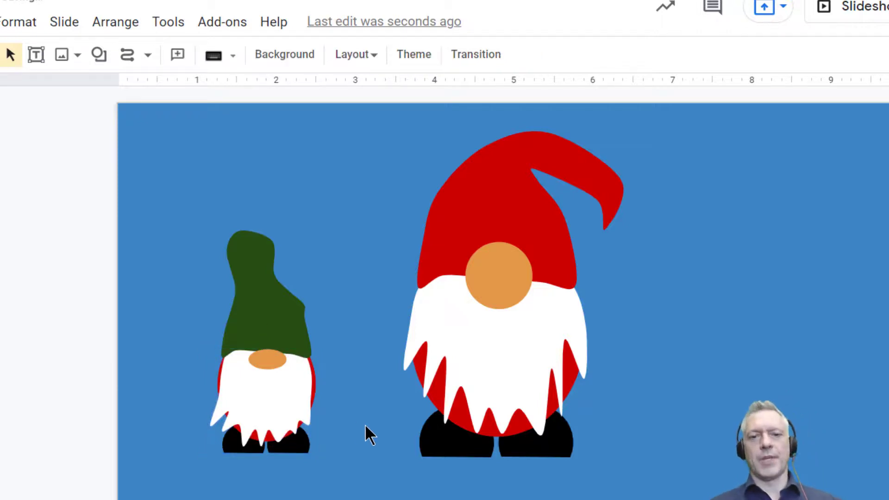
Duplicate the whole large gnome and move the copy clear of the original, to its right and slightly lower.
left_click_drag(658, 136, 401, 497)
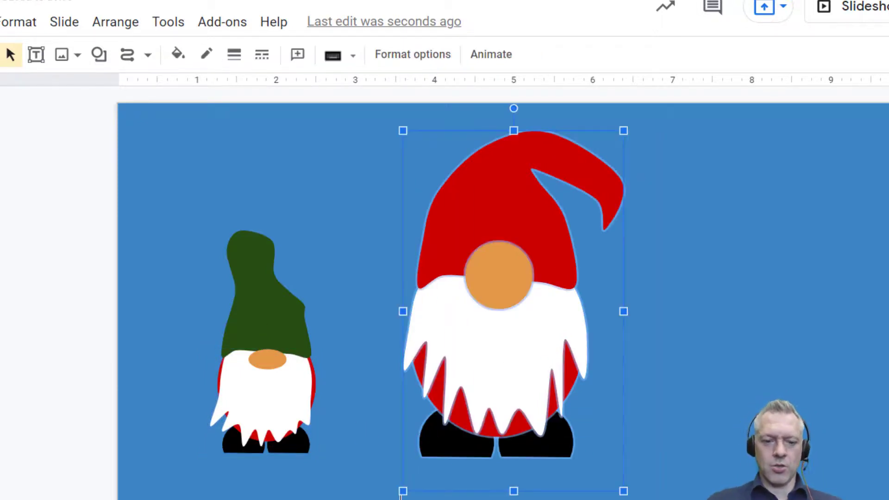
key("ctrl+d")
key("Right")
key("Right")
key("Right")
key("Right")
key("Right")
key("Right")
key("Right")
key("Right")
key("Right")
key("Right")
key("Right")
key("Right")
key("Right")
key("Right")
key("Right")
key("Right")
key("Right")
key("Right")
key("Right")
key("Right")
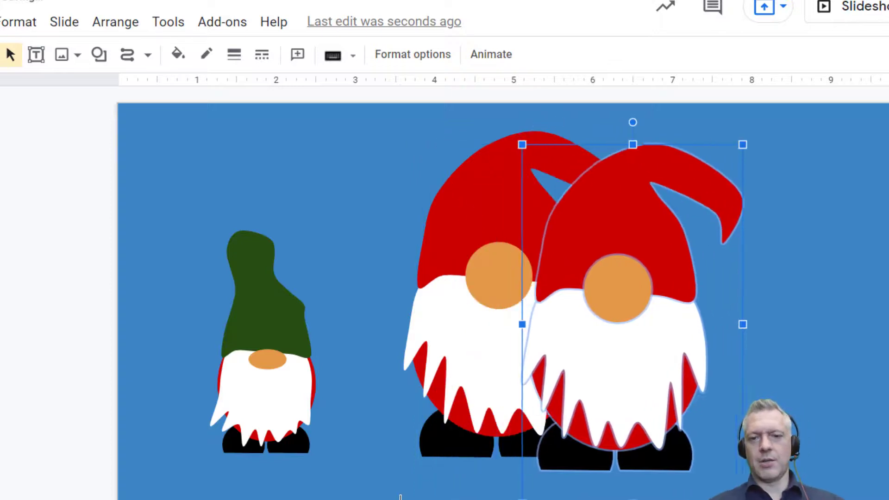
key("Right")
key("Right")
key("Right")
key("Right")
key("Right")
key("Right")
key("Right")
key("Right")
key("Right")
key("Up")
key("Left")
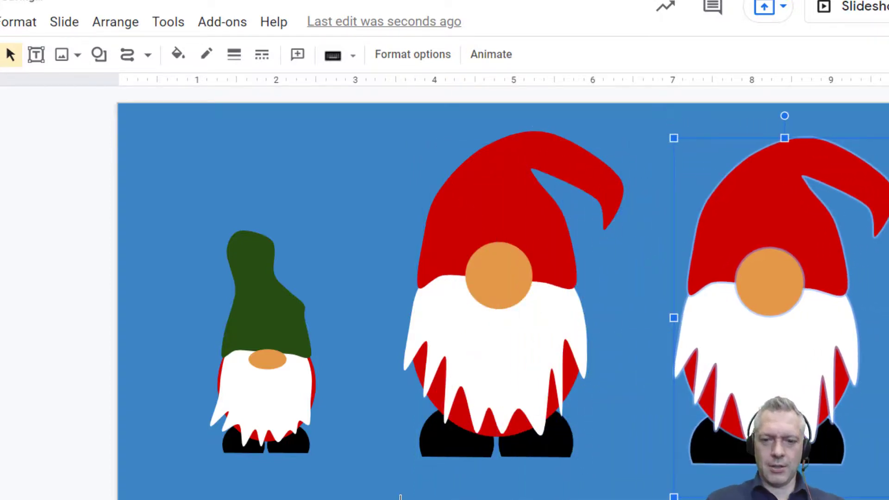
Shrink the new red-hatted gnome to about three quarters of its size and move it down to roughly foot level with the others.
key("ctrl+alt+j")
key("ctrl+alt+j")
key("ctrl+alt+j")
key("Down")
key("Down")
key("Down")
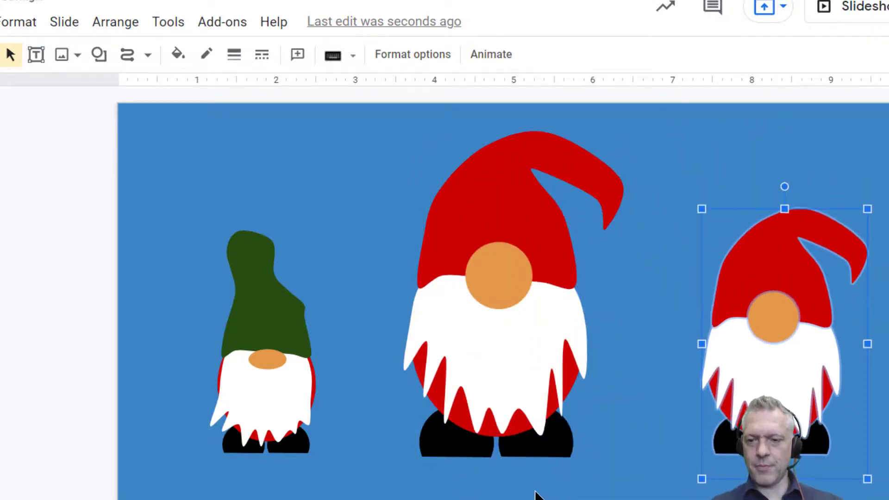
left_click(690, 356)
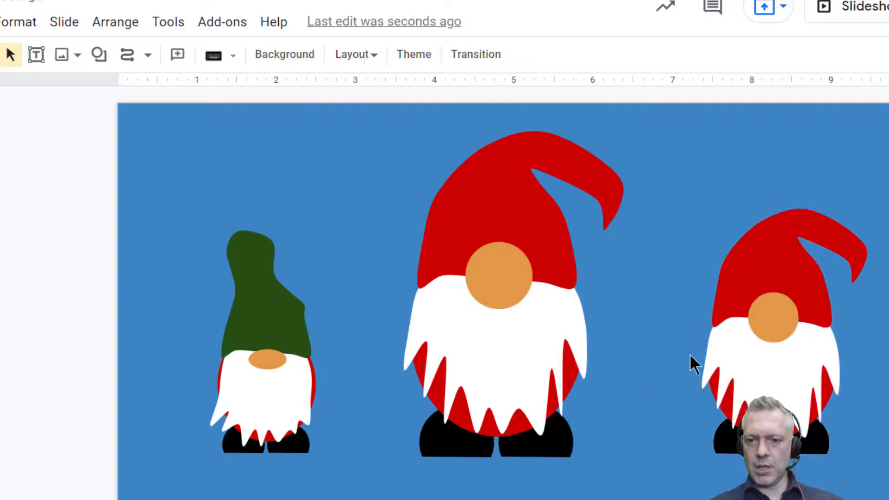
Stretch the third gnome's nose downward to about one and a half times its height, making a tall oval.
double_click(773, 338)
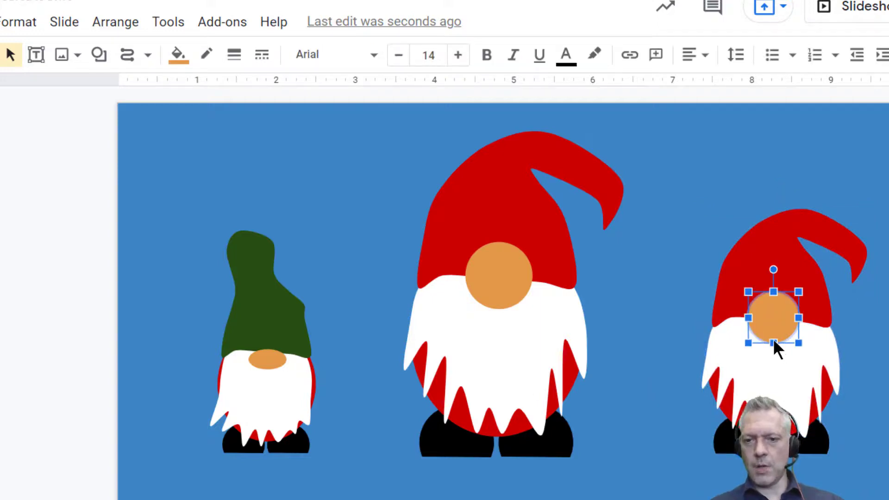
left_click_drag(774, 340, 774, 369)
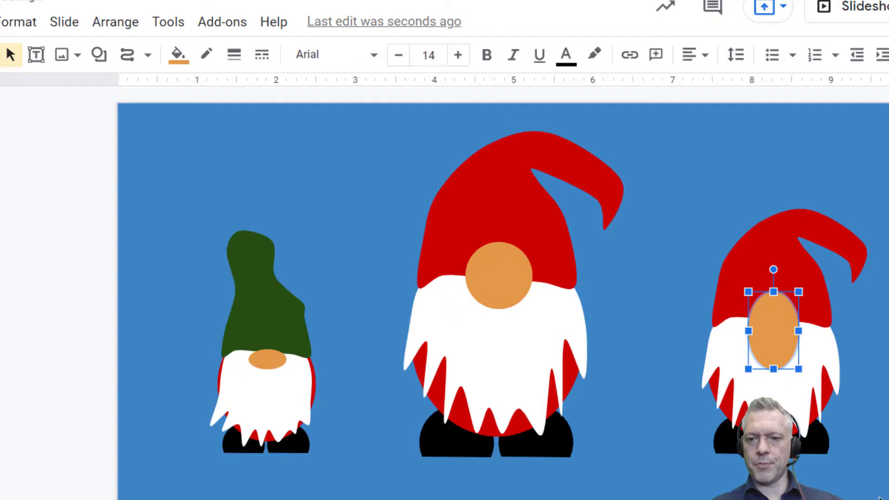
key("Escape")
Reshape the third gnome's hat by raising its top curve point into a tall peak and moving the left-edge point outward.
double_click(780, 267)
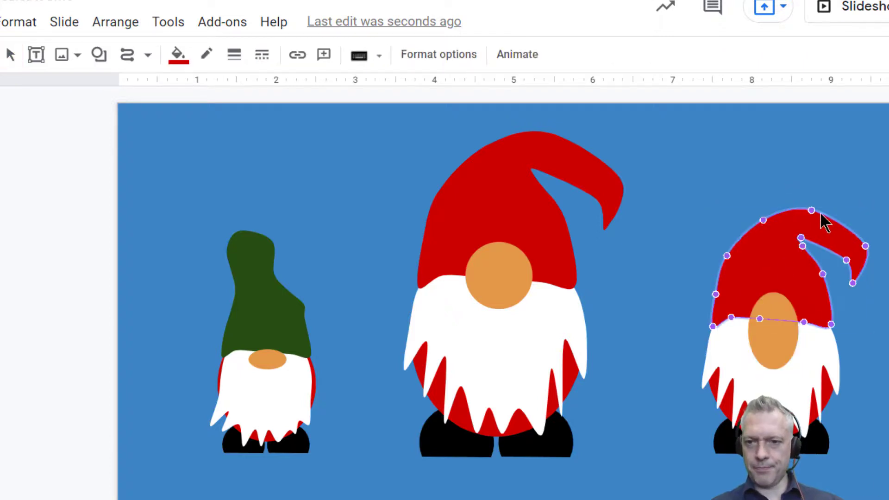
left_click_drag(811, 208, 764, 113)
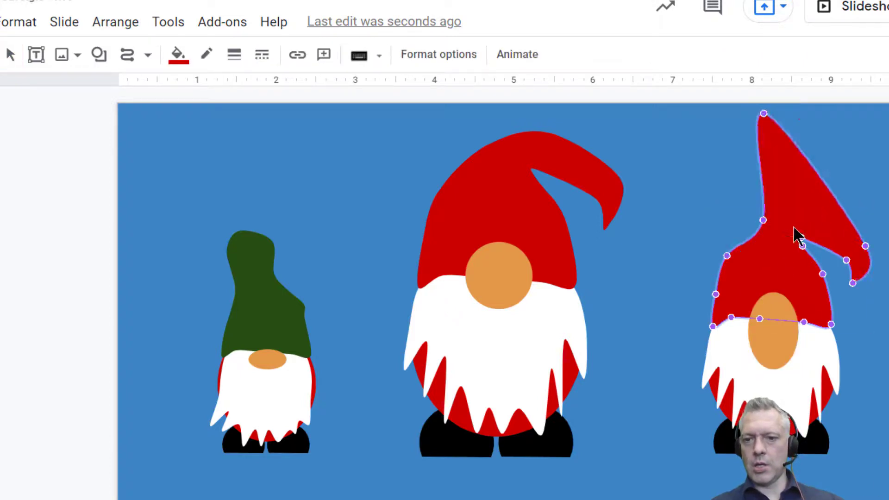
left_click_drag(764, 219, 731, 214)
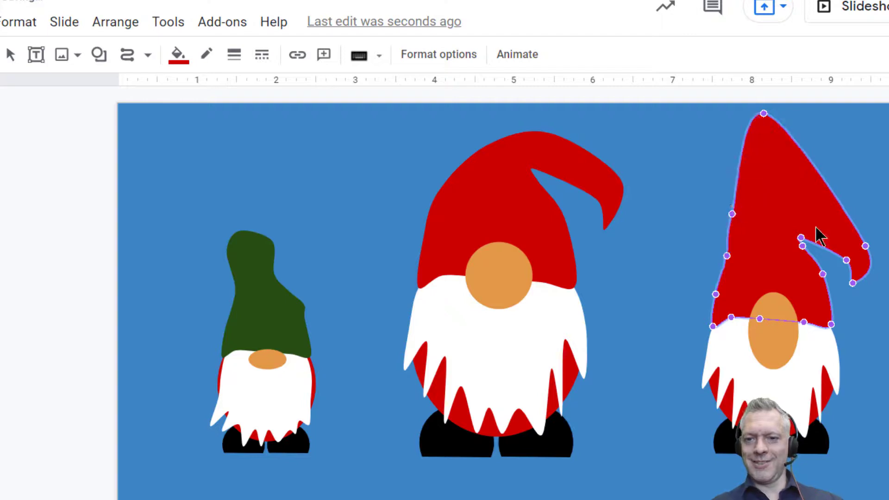
Move the inner notch points of the third gnome's hat outward to widen the hat and leave a short, hooked tip.
left_click(866, 247)
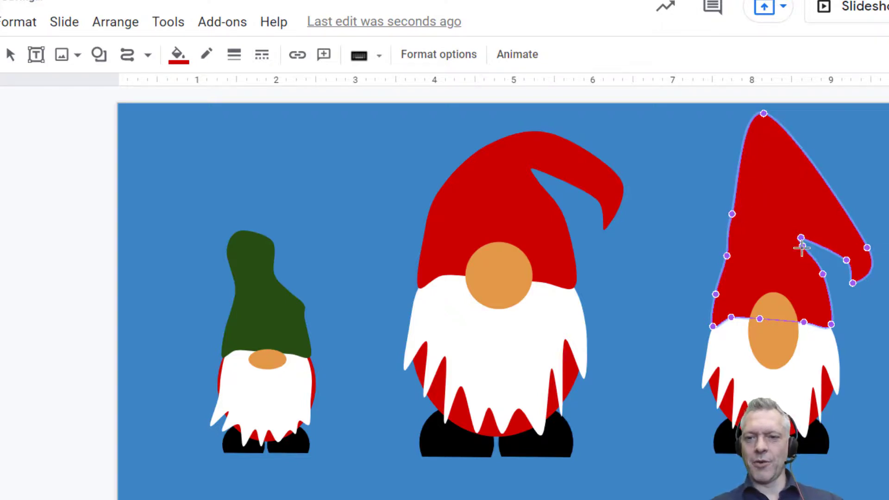
left_click_drag(829, 264, 830, 268)
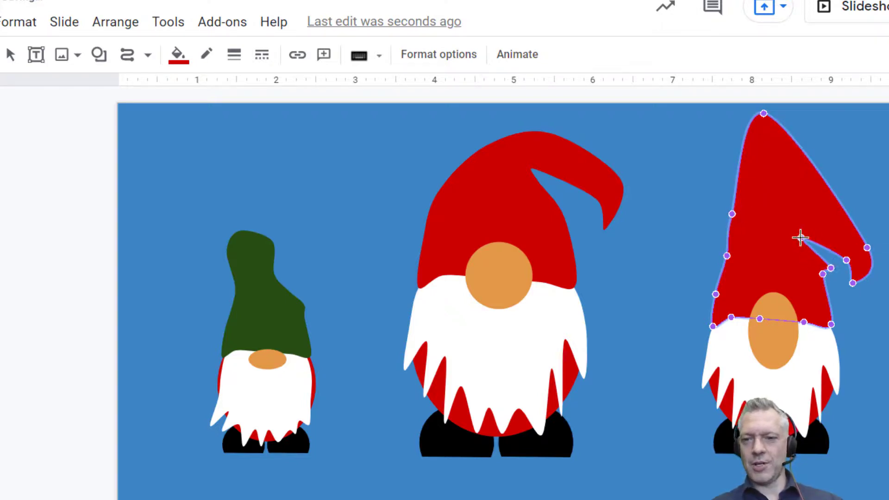
left_click_drag(801, 238, 831, 253)
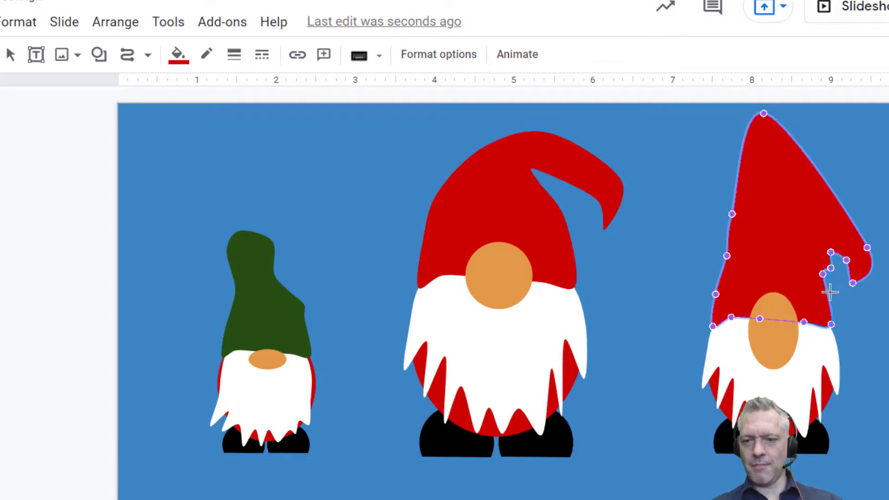
key("Escape")
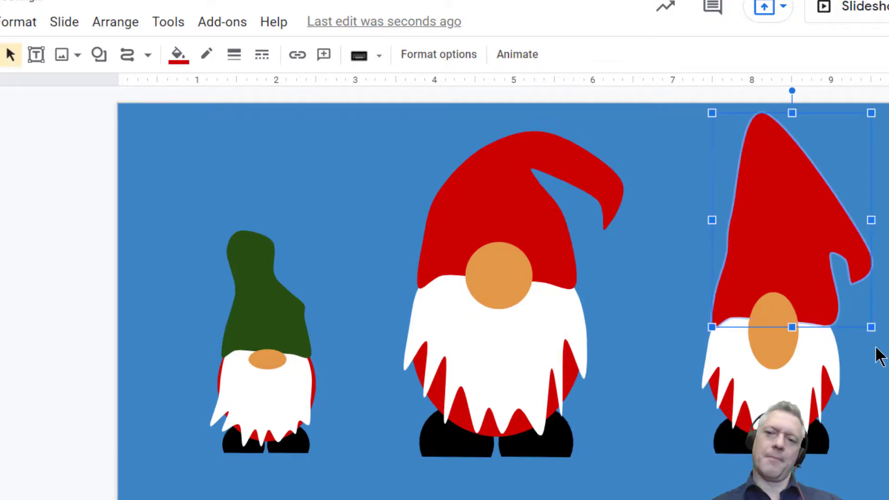
key("Escape")
left_click(775, 247)
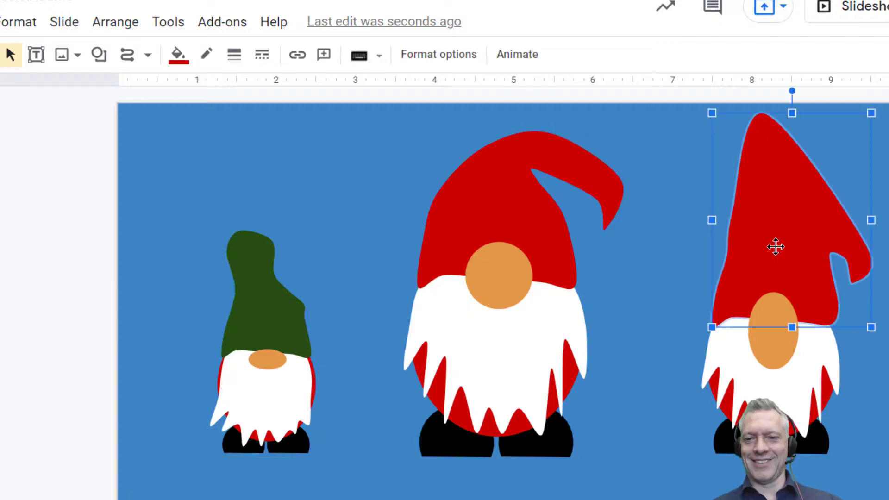
left_click(847, 484)
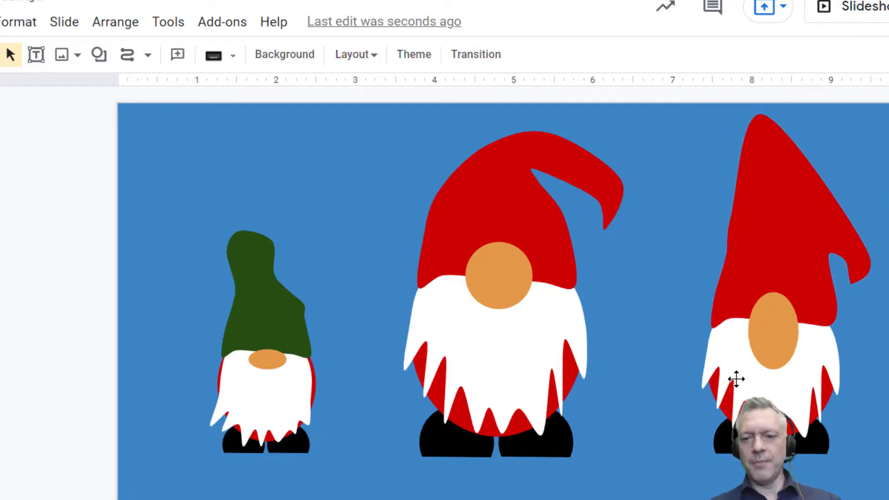
Reshape the left side of the third gnome's beard by raising its outer tip and evening out the spikes into shorter, shallower ones.
double_click(740, 393)
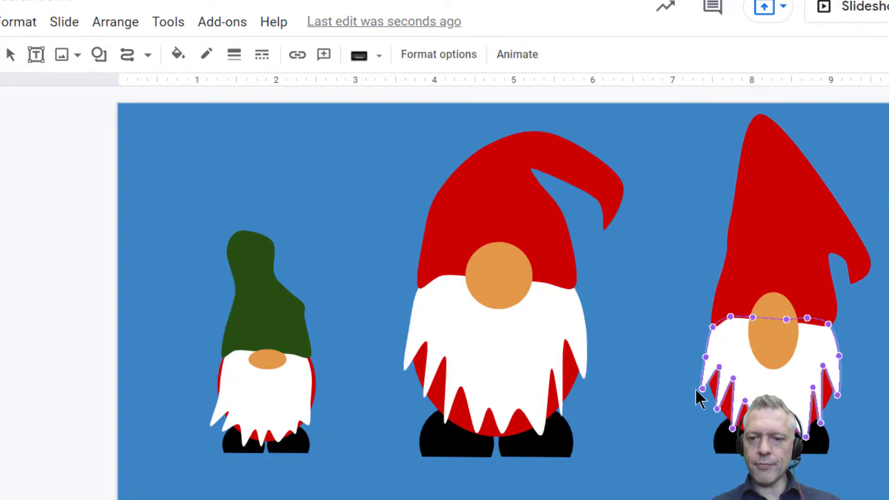
left_click_drag(702, 391, 707, 375)
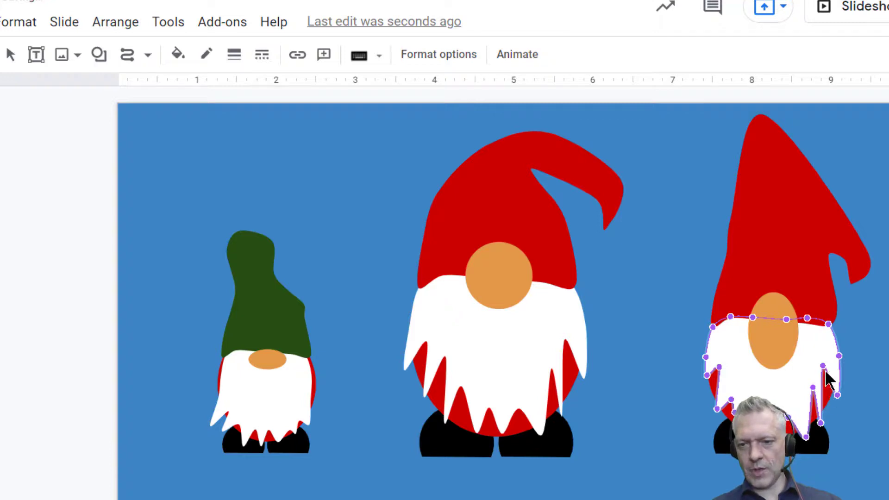
key("Escape")
left_click(882, 366)
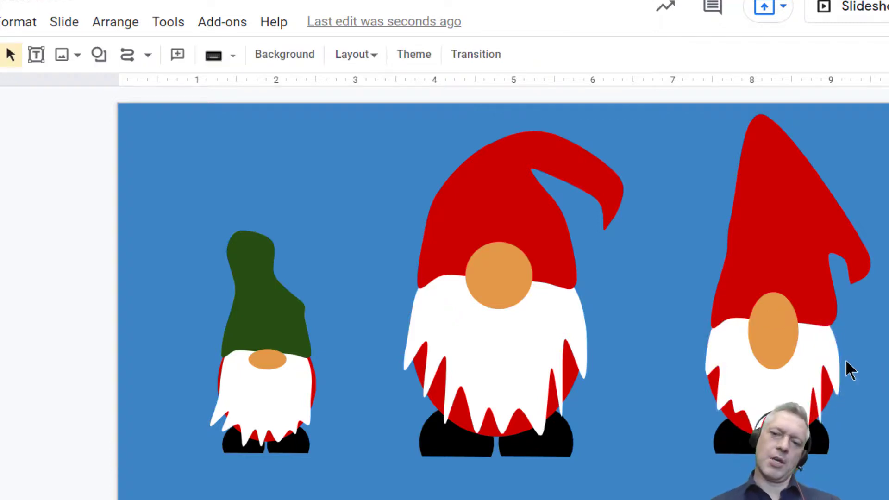
Lower the notch points on the right side of the third gnome's beard to nearly fill the deep gaps between its spikes.
left_click(812, 379)
double_click(812, 379)
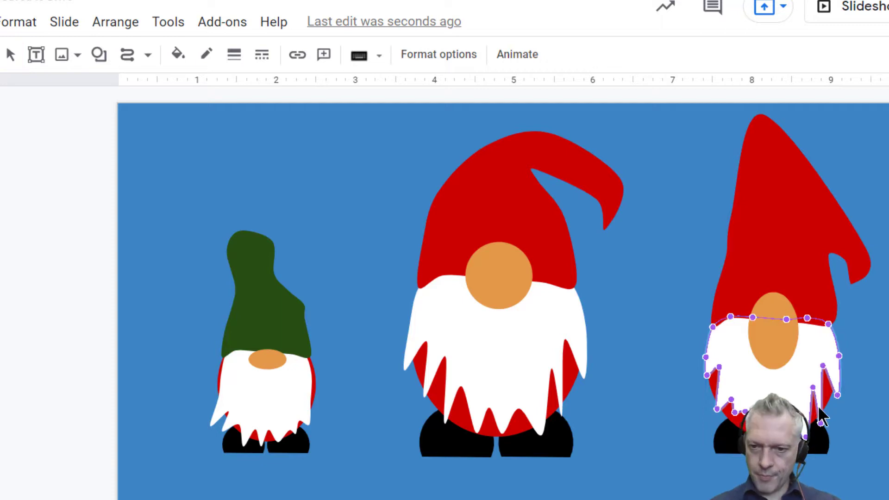
key("Escape")
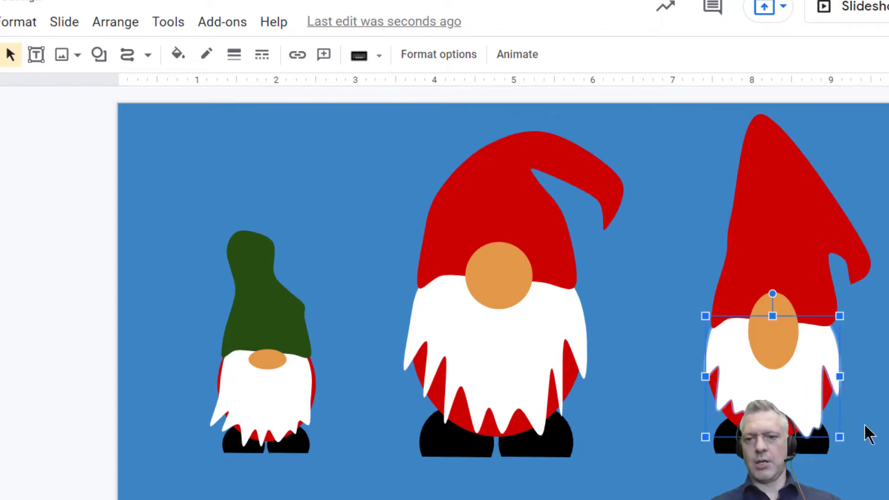
left_click(867, 431)
double_click(806, 348)
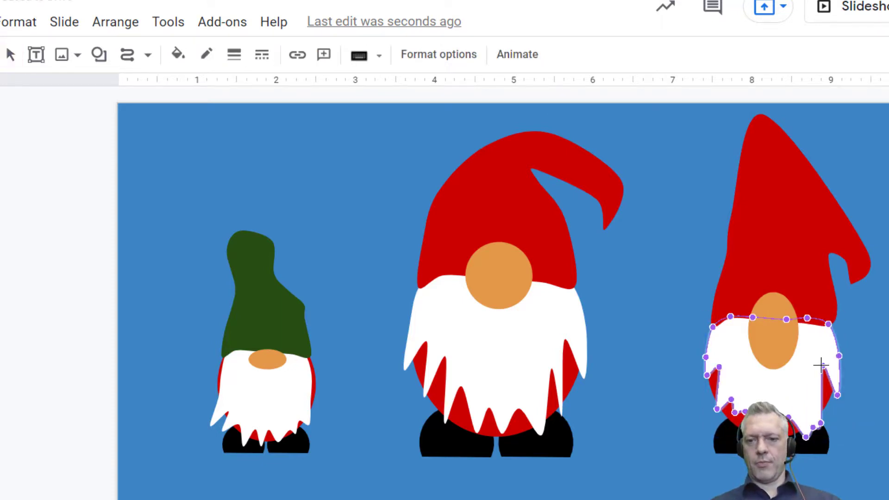
key("Escape")
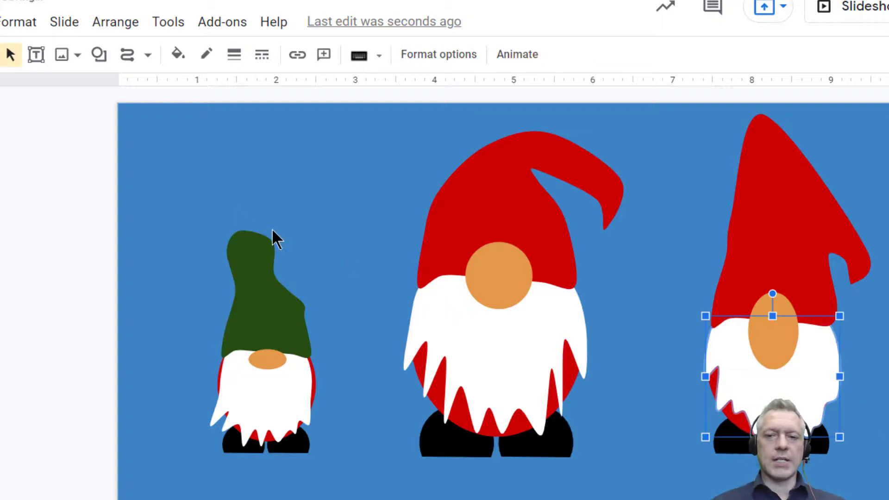
left_click(352, 229)
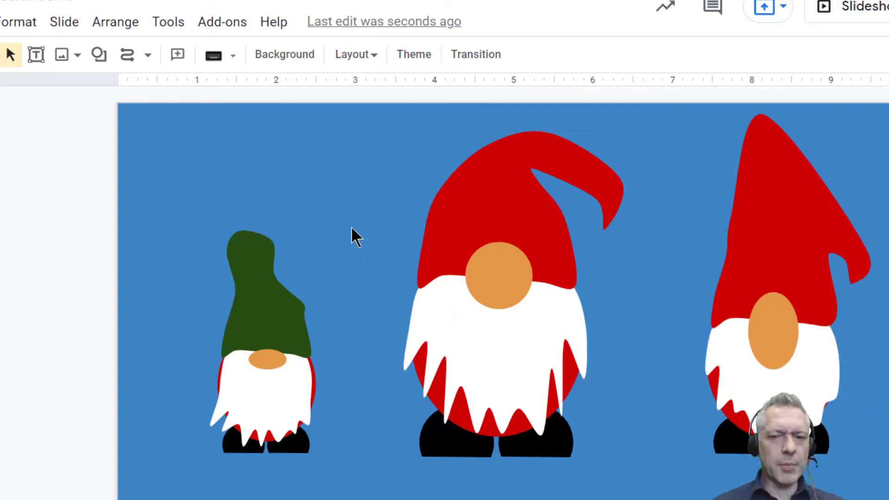
Lengthen the right outer tip of the third gnome's beard slightly downward and adjust the neighbouring notch point.
double_click(836, 370)
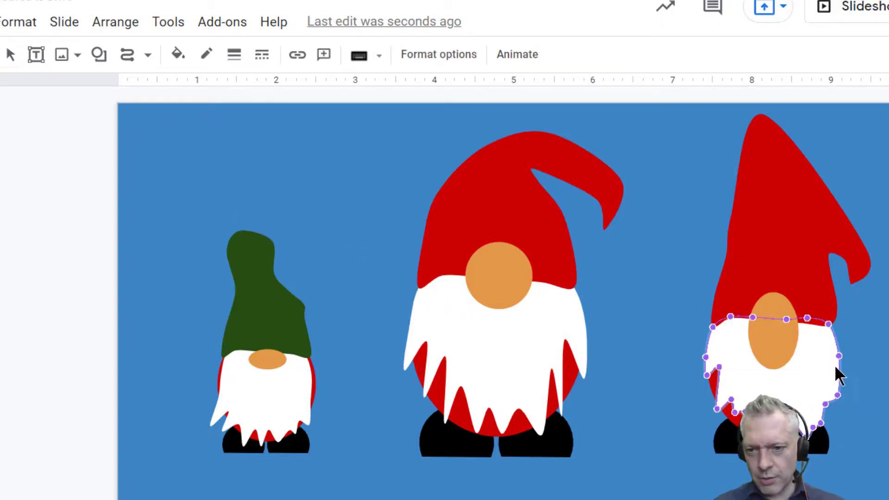
mouse_move(837, 396)
left_mouse_down()
mouse_move(822, 368)
mouse_move(849, 394)
mouse_move(819, 393)
mouse_move(812, 379)
mouse_move(839, 407)
left_mouse_up()
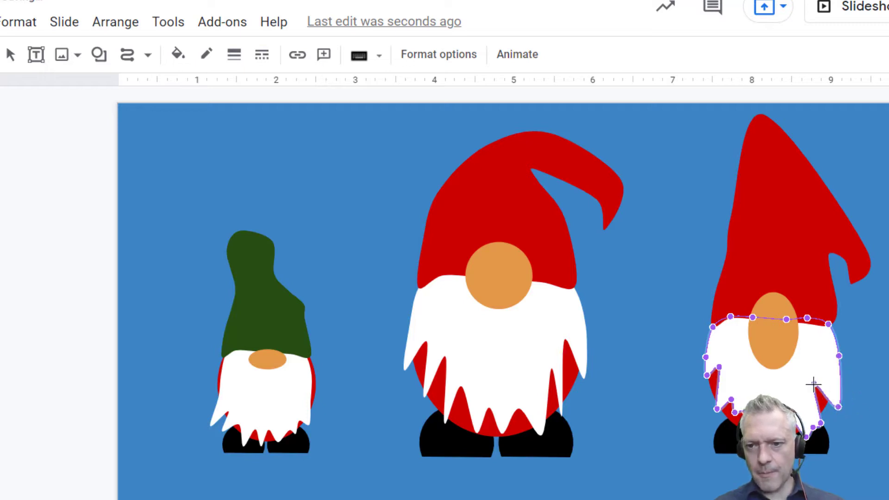
key("Escape")
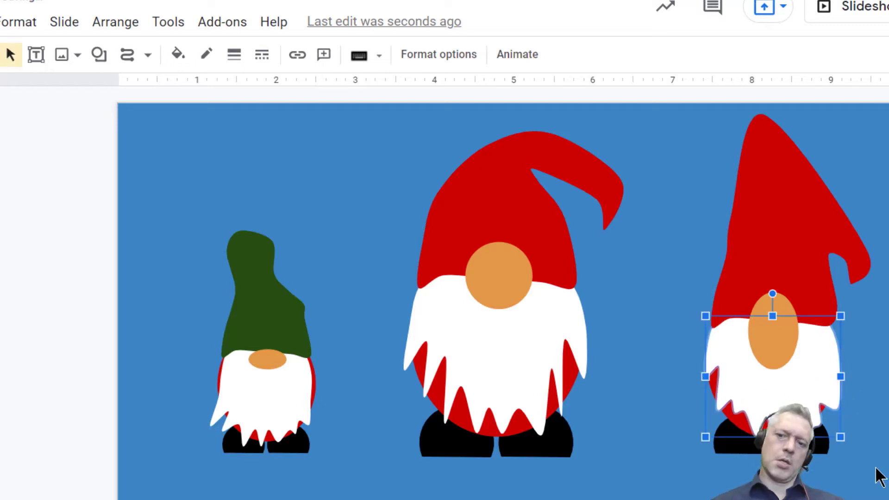
left_click(310, 203)
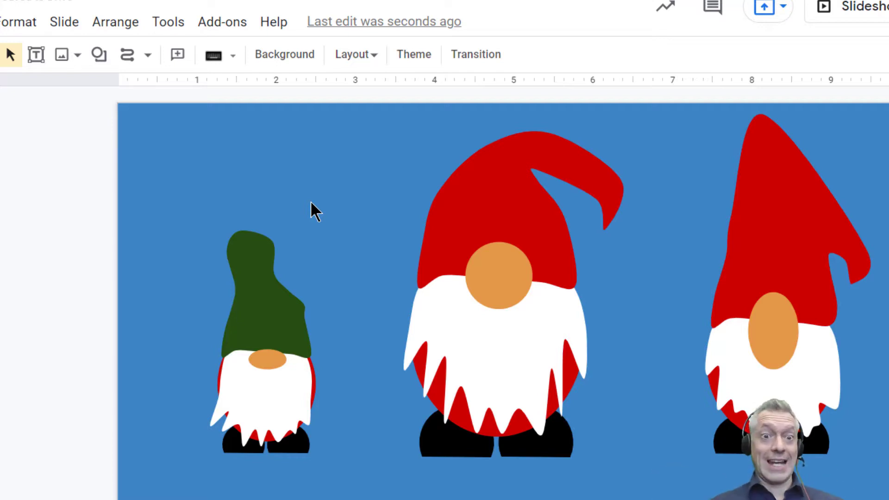
Draw a full-width rectangle from just above the gnomes' feet to the slide's bottom edge and send it behind all the gnomes.
left_click(99, 54)
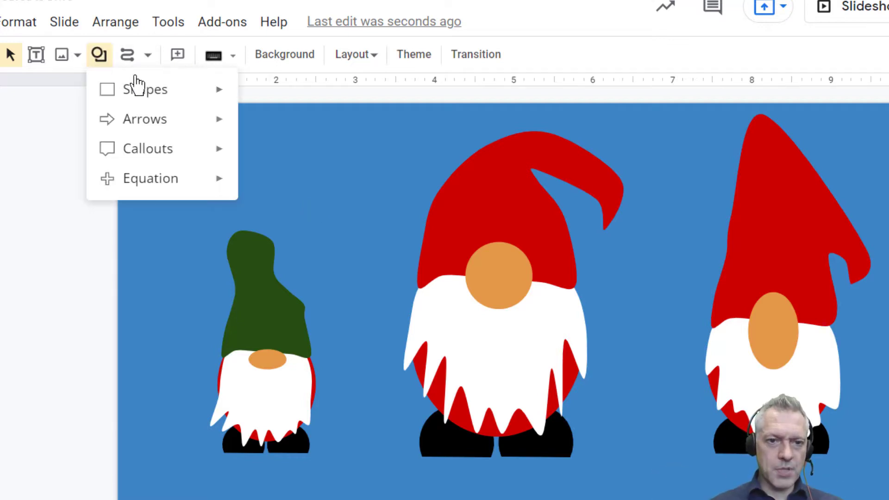
left_click(245, 94)
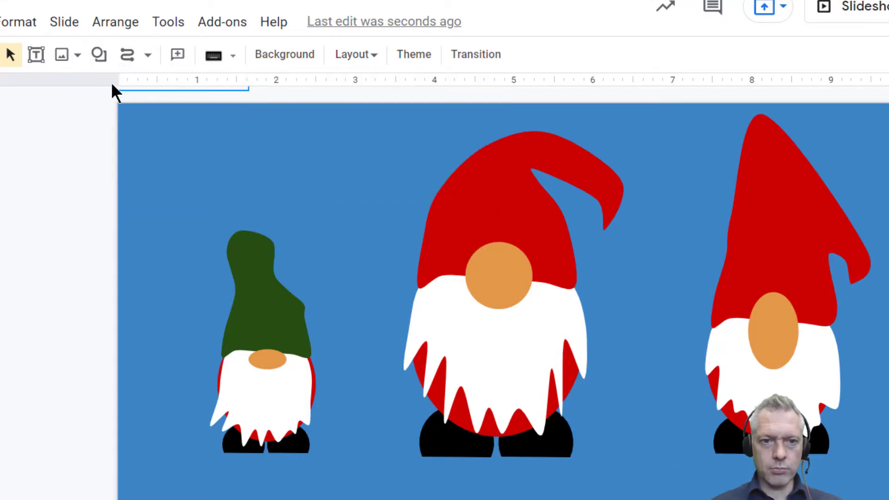
left_click(98, 54)
mouse_move(119, 89)
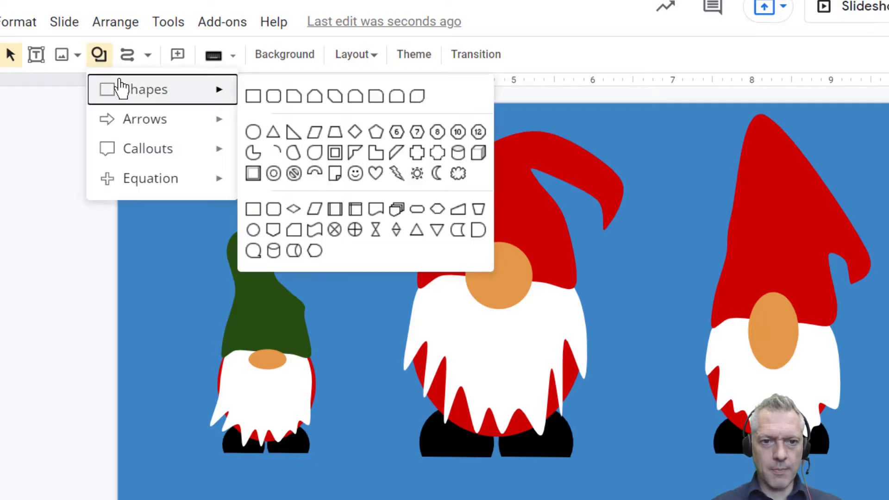
left_click(260, 98)
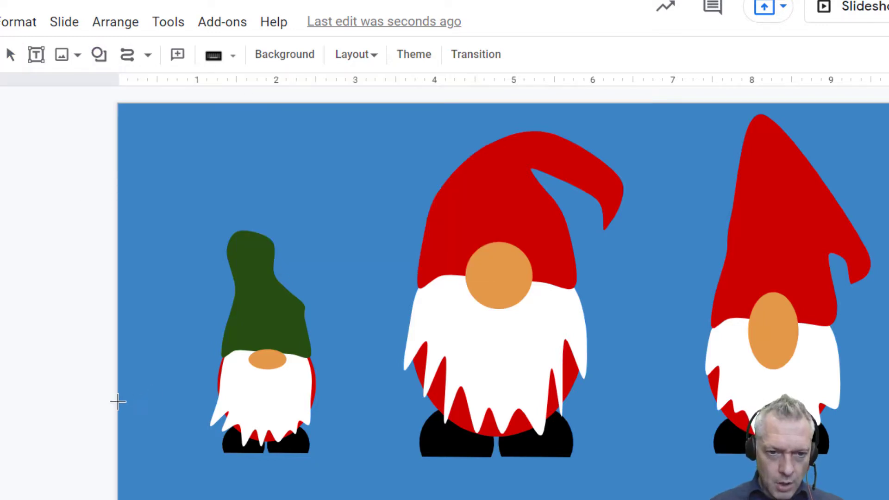
left_click_drag(118, 402, 885, 495)
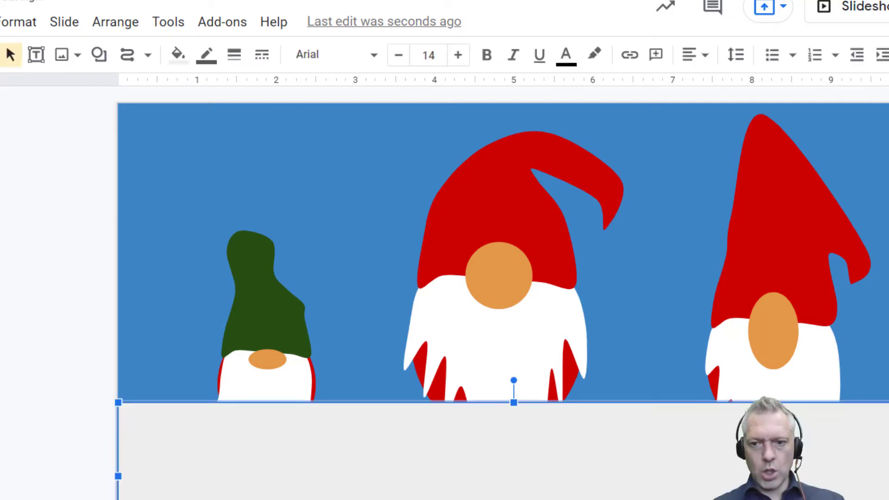
key("ctrl+shift+Down")
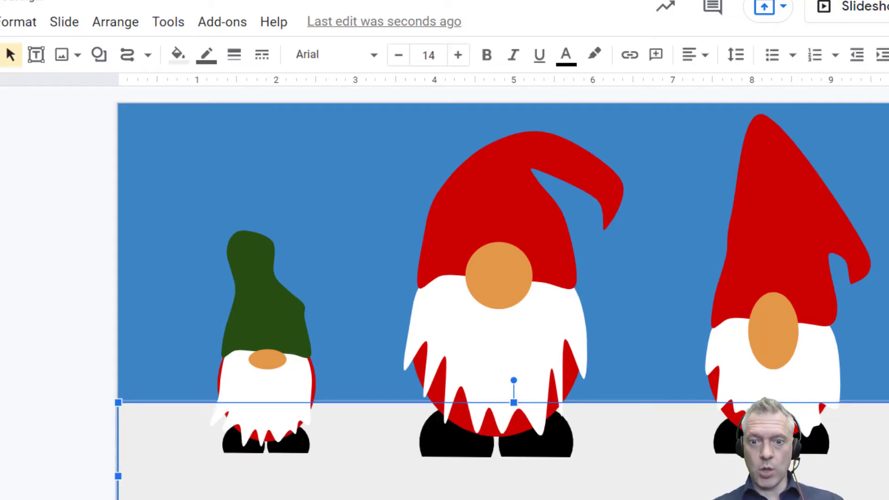
Try a dark purple and a medium purple as the floor rectangle's fill colour.
left_click(177, 54)
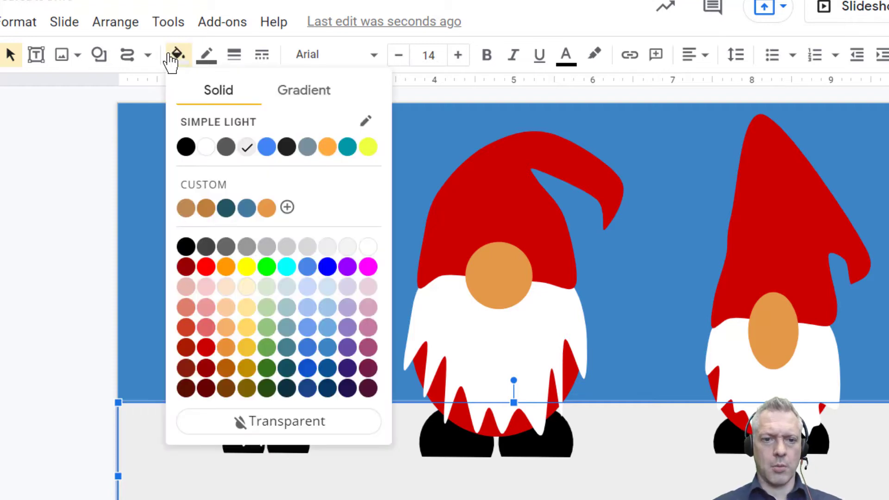
left_click(347, 369)
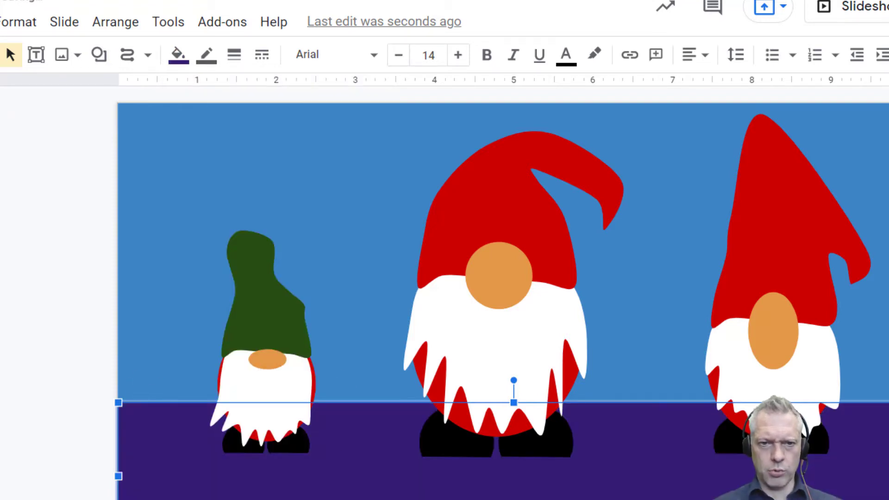
left_click(178, 55)
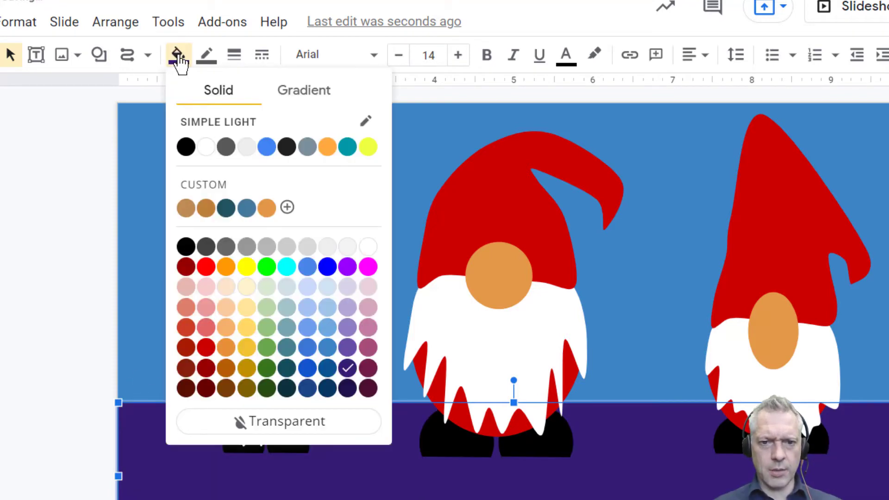
left_click(347, 348)
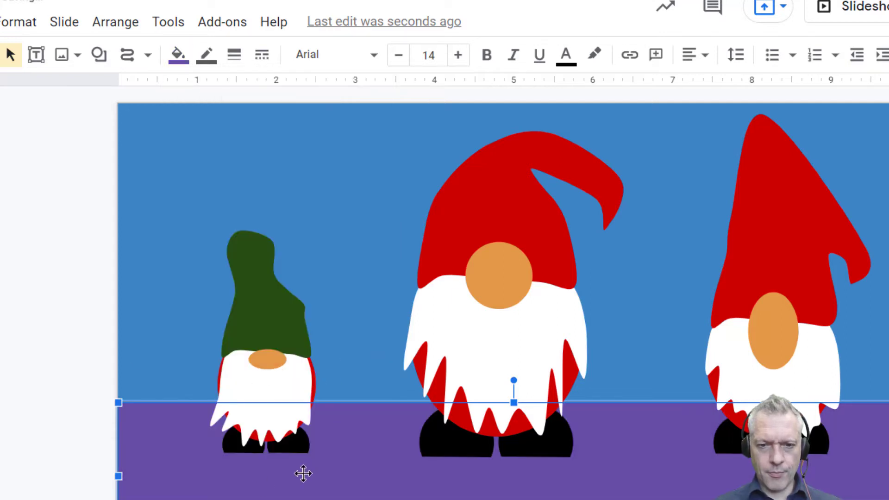
left_click(68, 396)
Fill the floor rectangle with the darkest magenta of the standard palette.
left_click(338, 492)
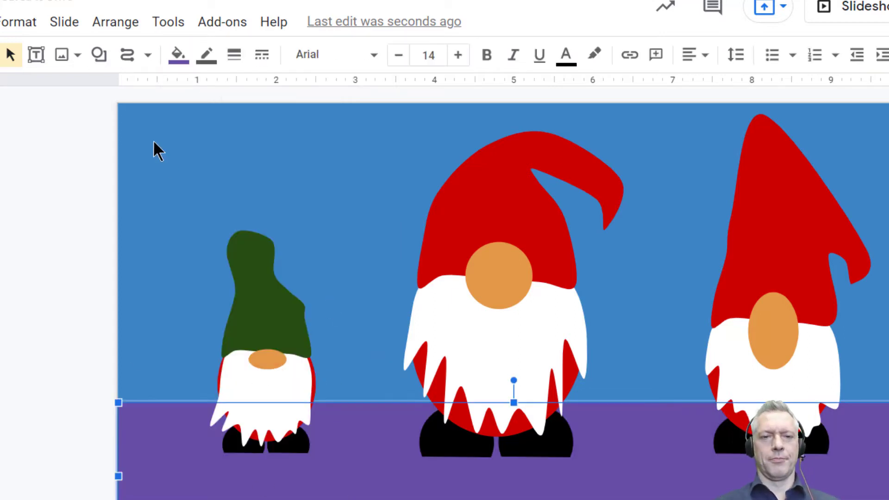
left_click(180, 54)
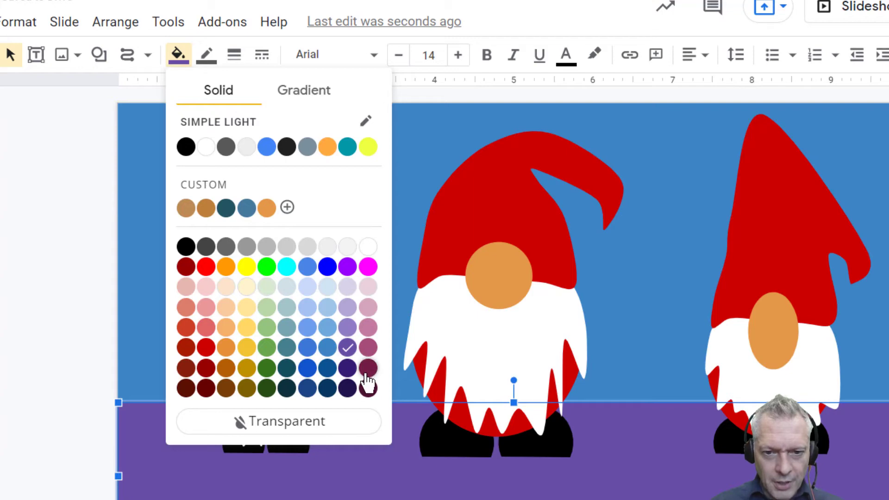
left_click(369, 389)
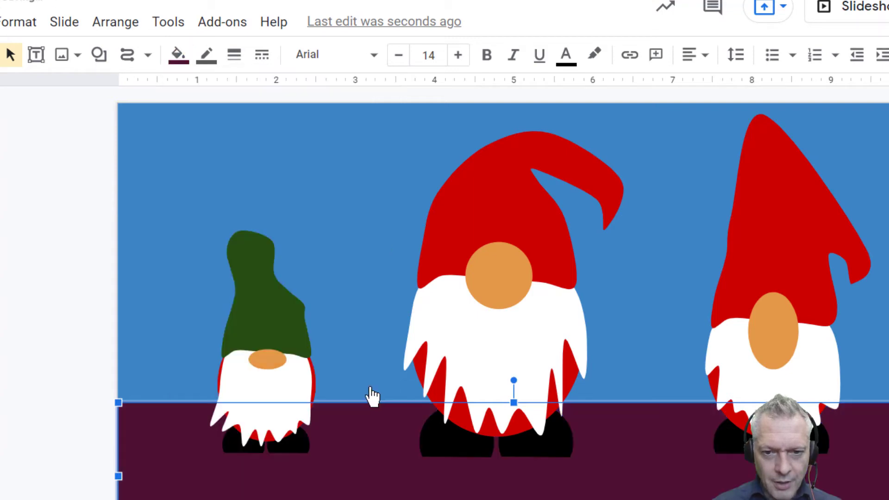
left_click(60, 314)
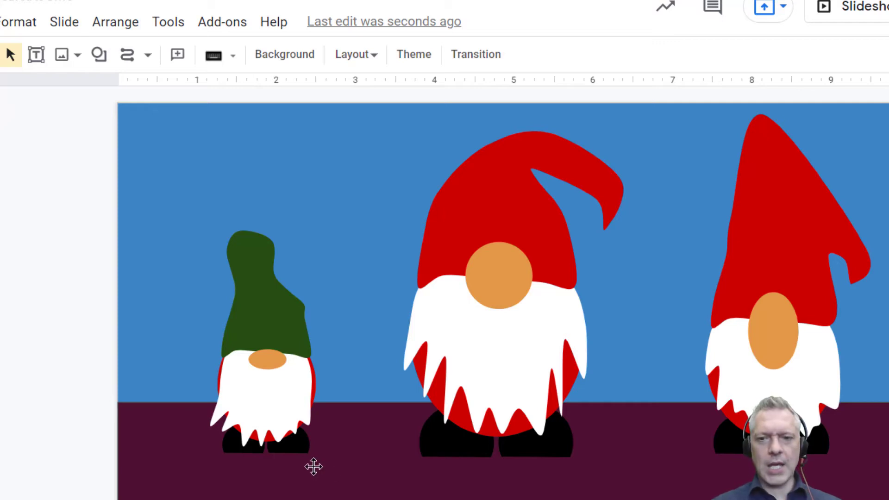
Compare the gnome scene and its floor with the version on the following slide.
left_click(148, 447)
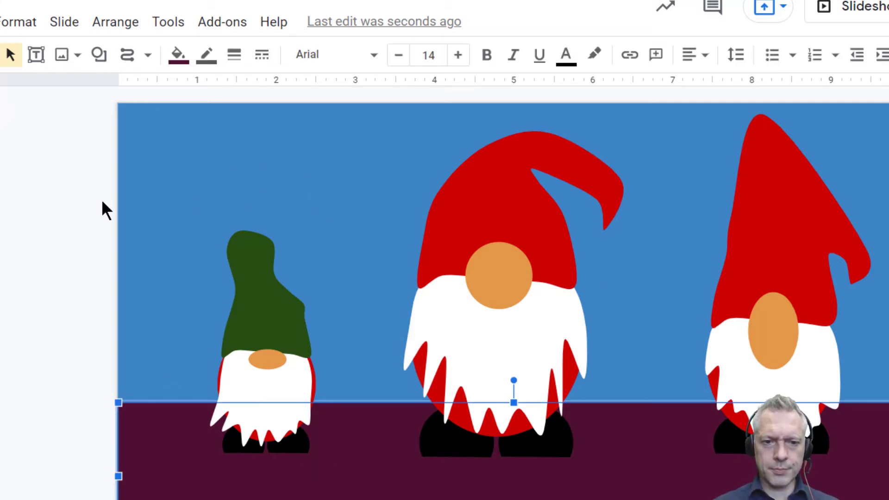
left_click(51, 196)
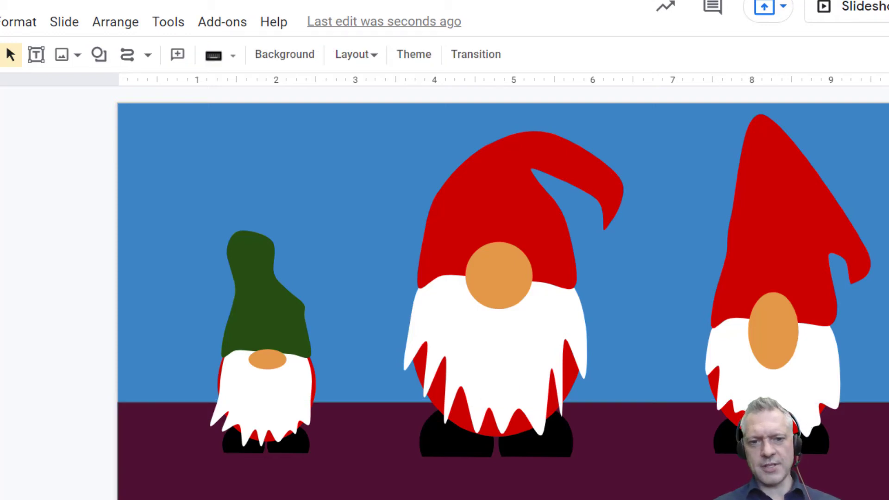
key("Down")
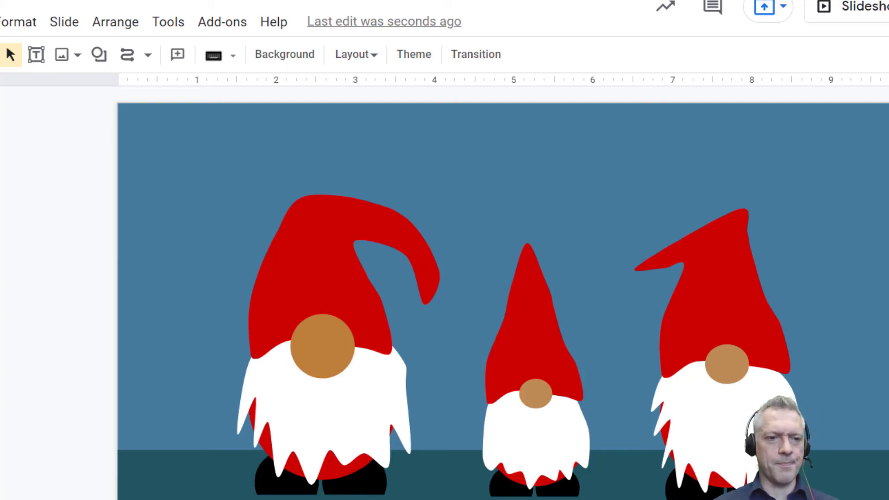
key("Up")
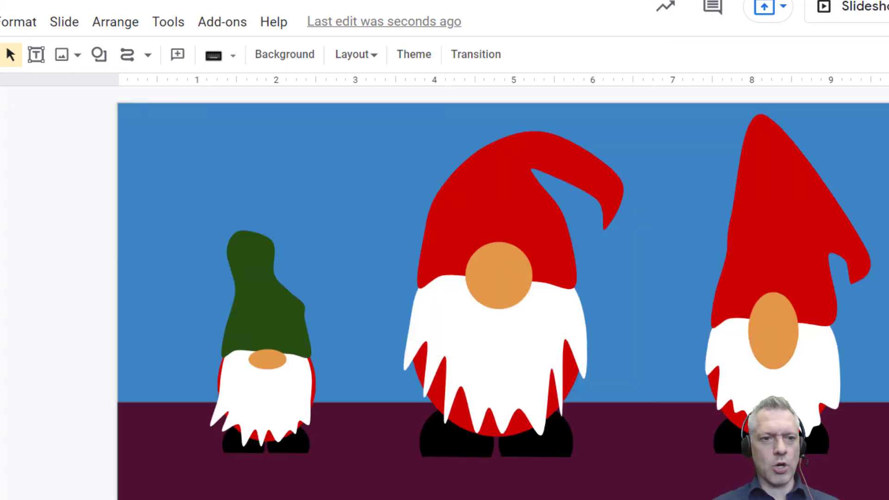
key("Down")
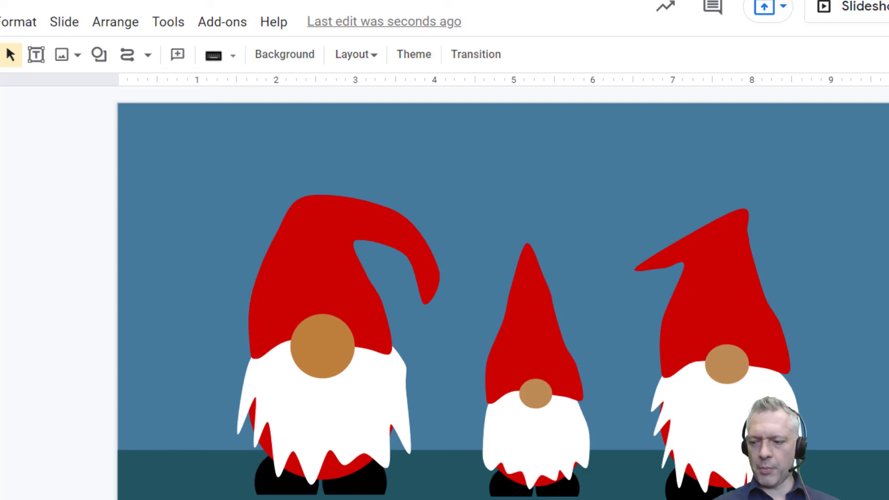